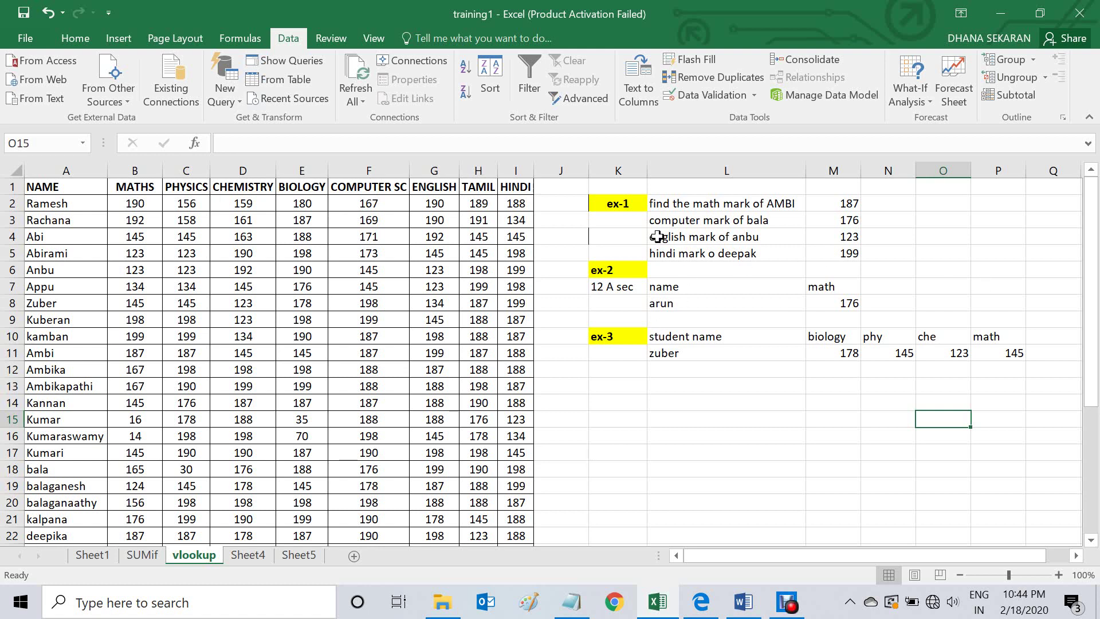
# Step: Enter the label "ex-4" in K13 and check the dropdown list in the adjacent cell L13
pyautogui.click(625, 391)
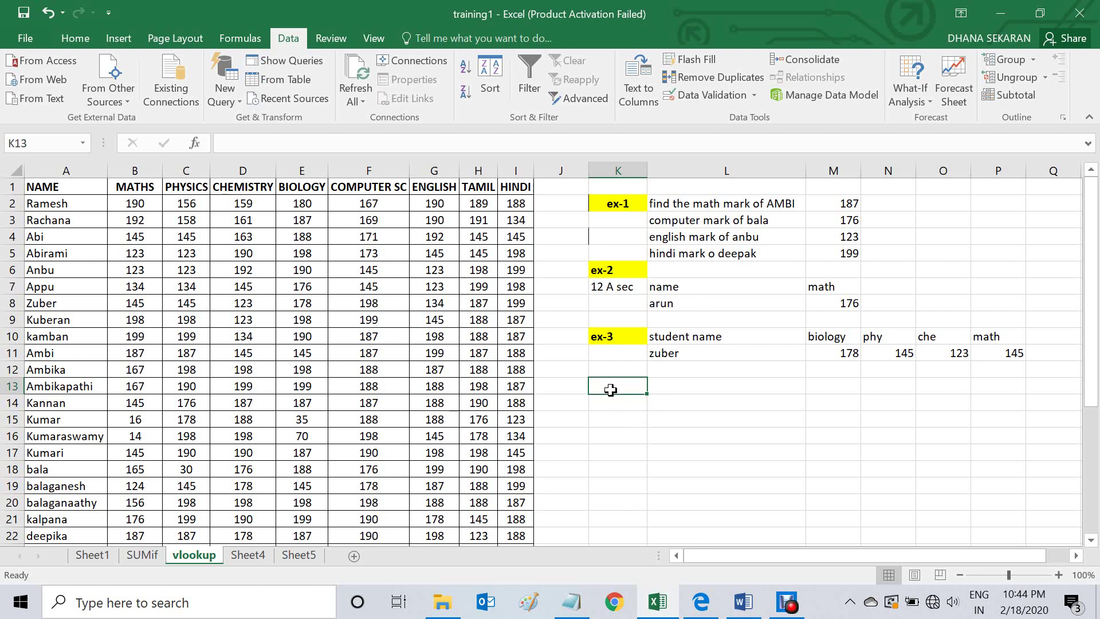
pyautogui.write('ex-4')
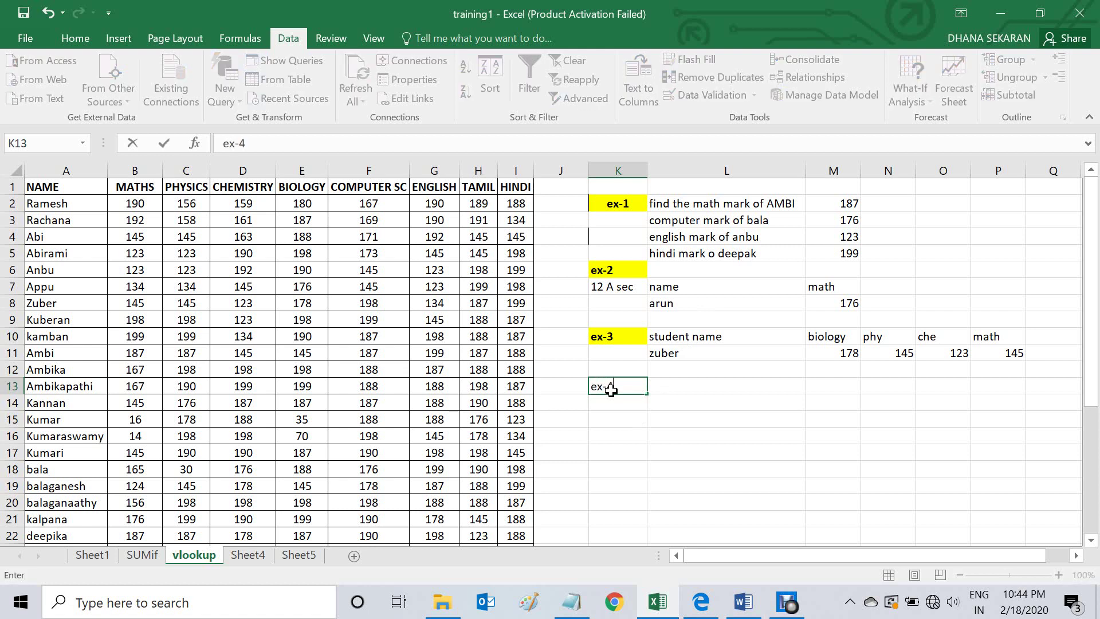
pyautogui.press('Tab')
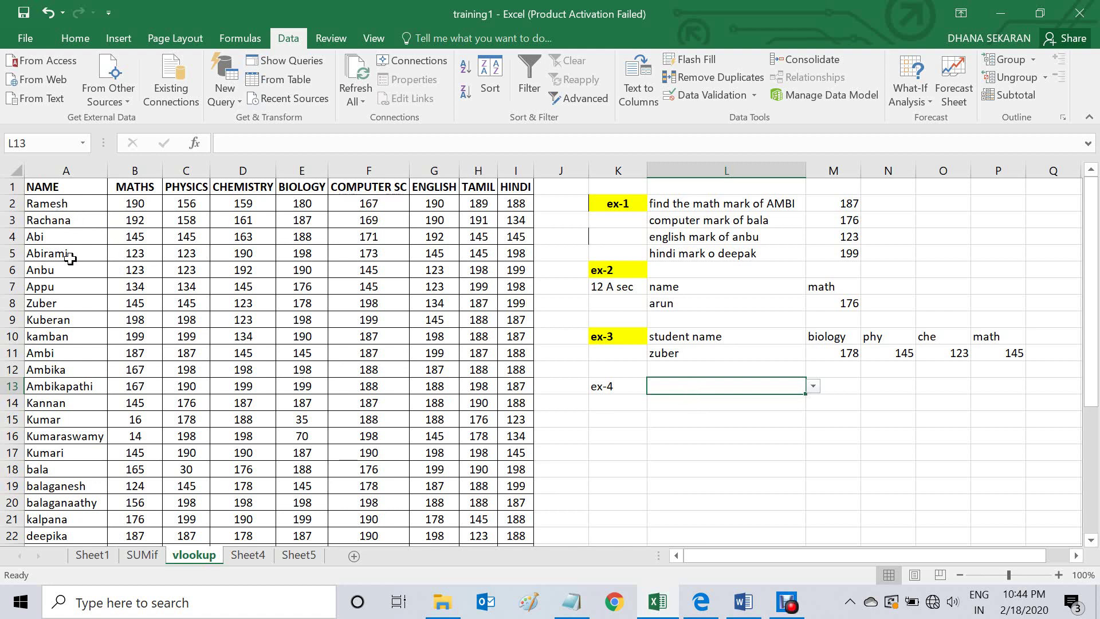
pyautogui.click(813, 387)
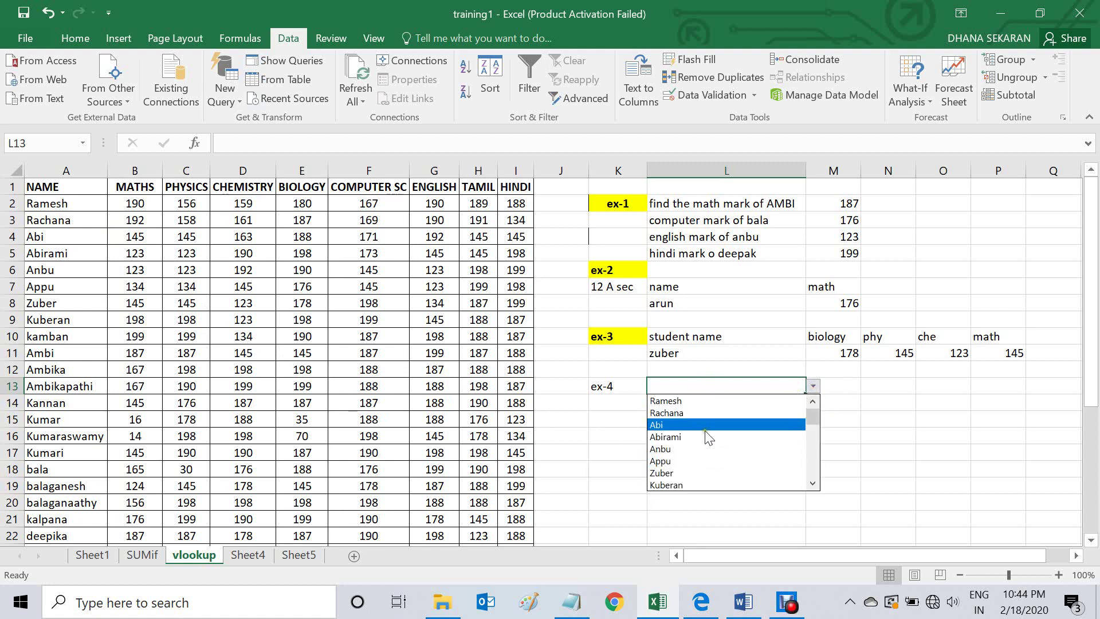
pyautogui.click(705, 380)
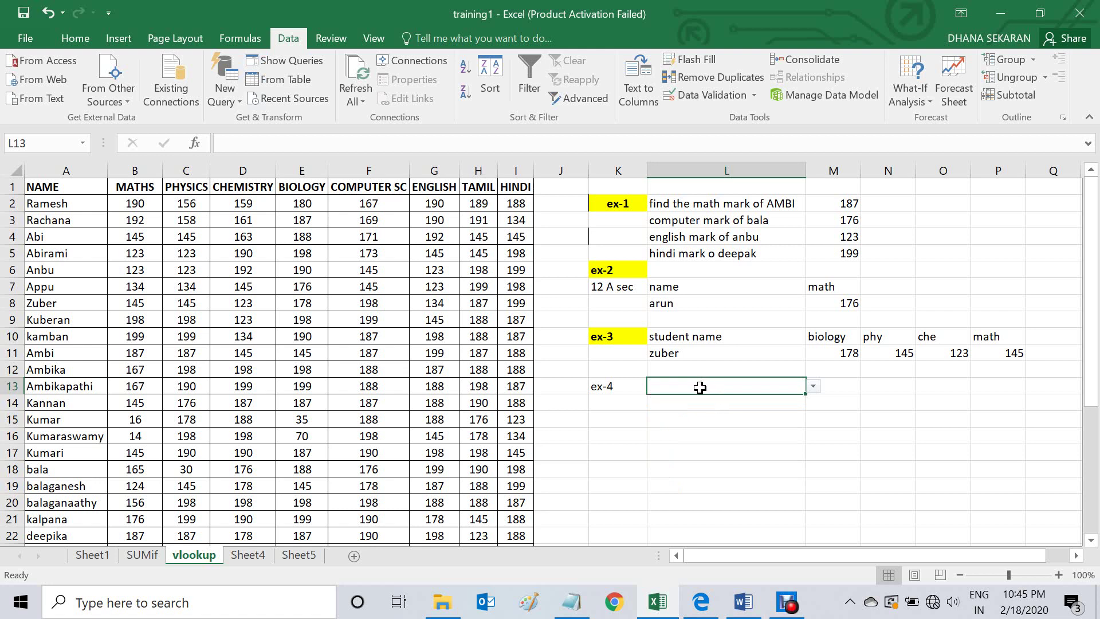
# Step: Open the data validation settings for L13 and set the allowed criteria to List
pyautogui.click(81, 39)
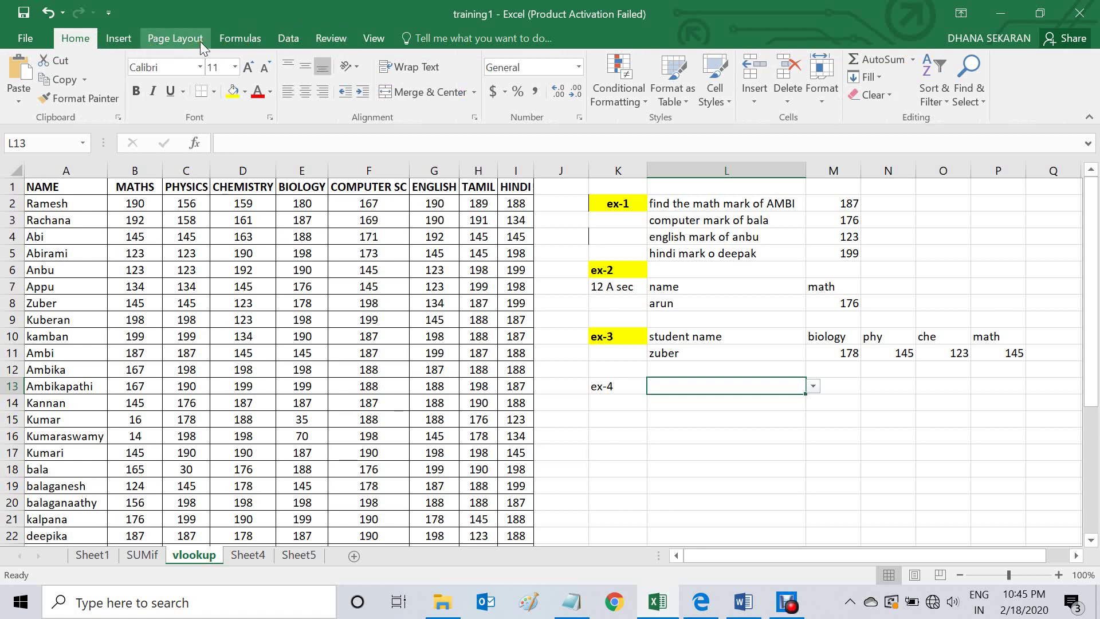
pyautogui.click(288, 39)
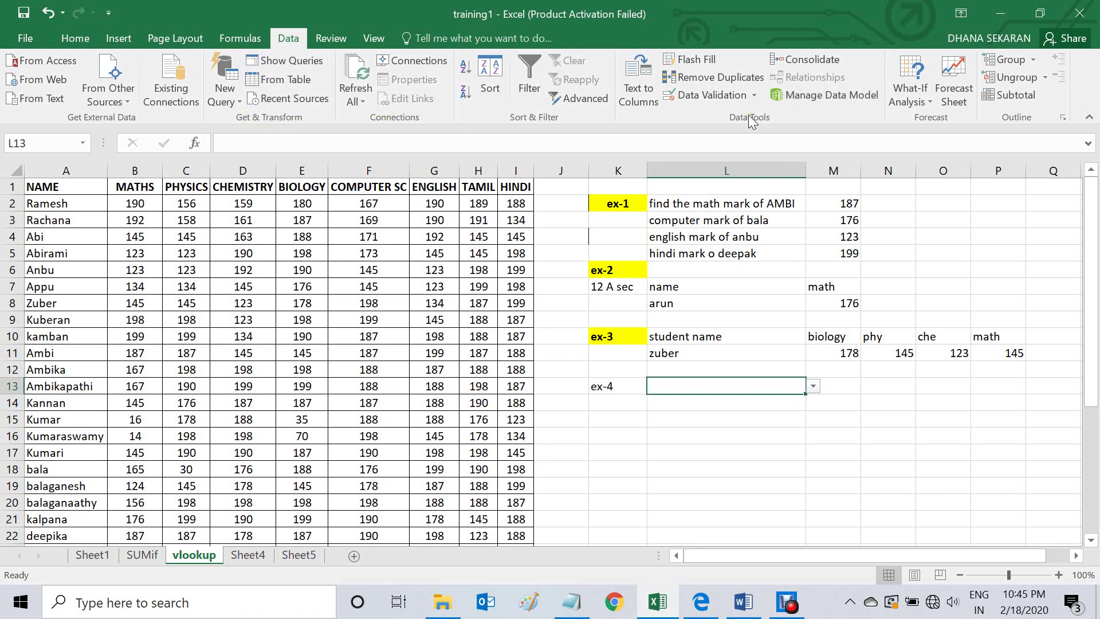
pyautogui.click(710, 98)
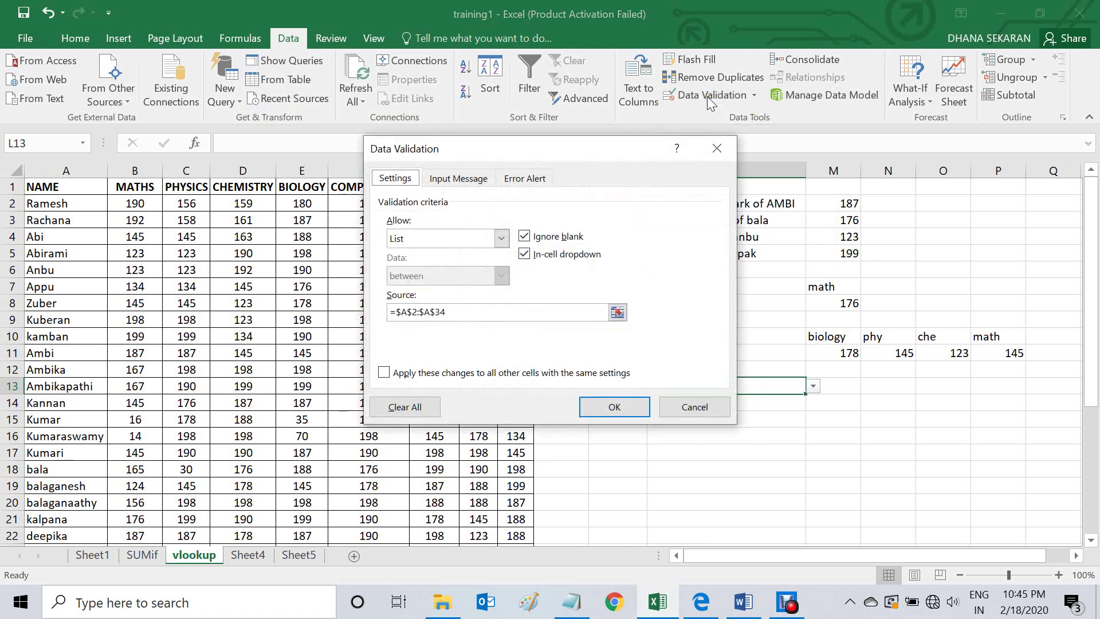
pyautogui.click(502, 239)
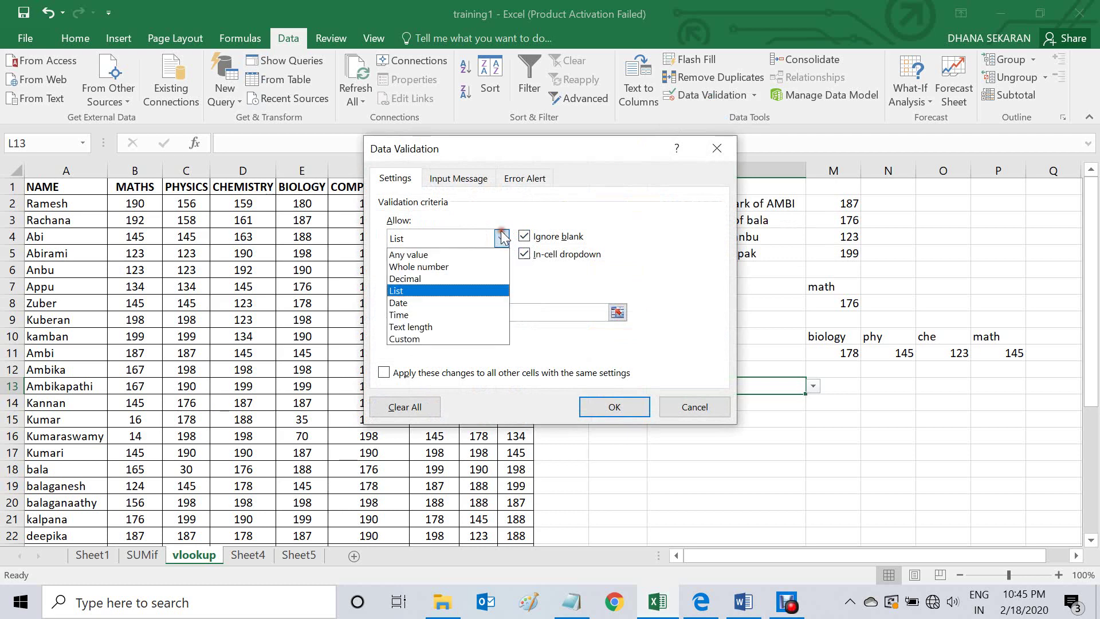
pyautogui.click(412, 290)
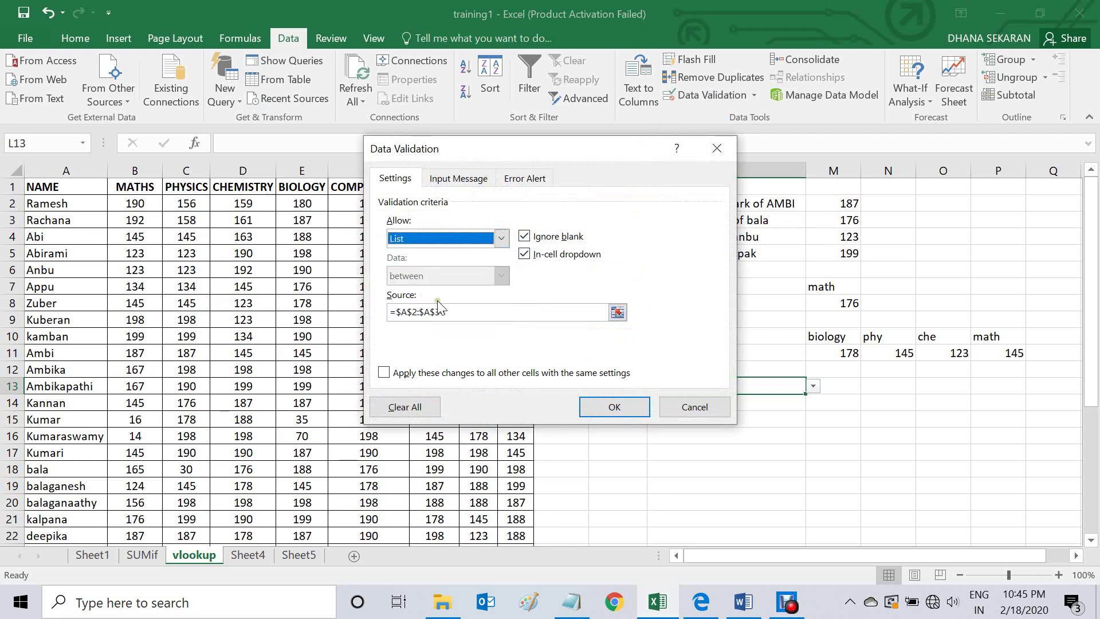
# Step: Replace the source of L13's validation list with a2:a34 and apply it
pyautogui.moveTo(450, 311); pyautogui.dragTo(385, 311)
pyautogui.press('BackSpace')
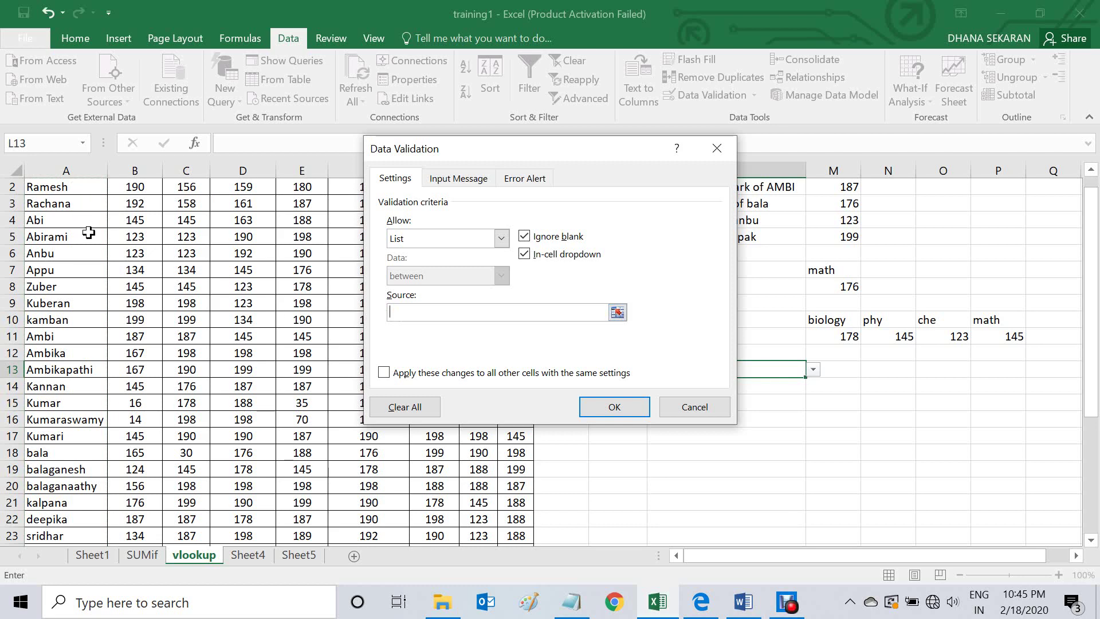
pyautogui.scroll(1, 86, 237)
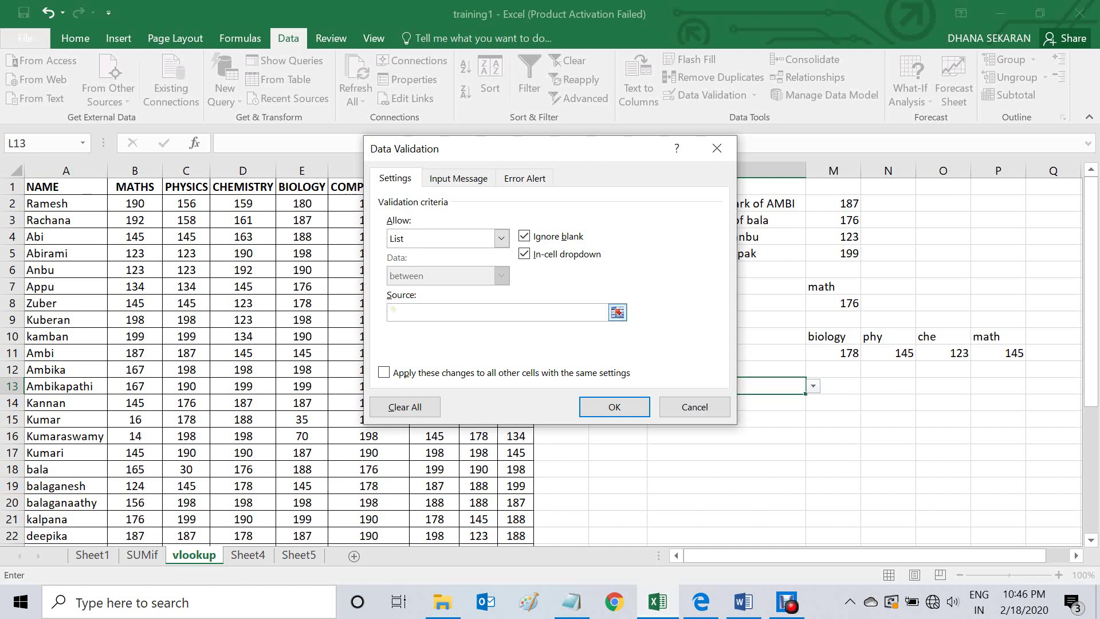
pyautogui.write('a2:')
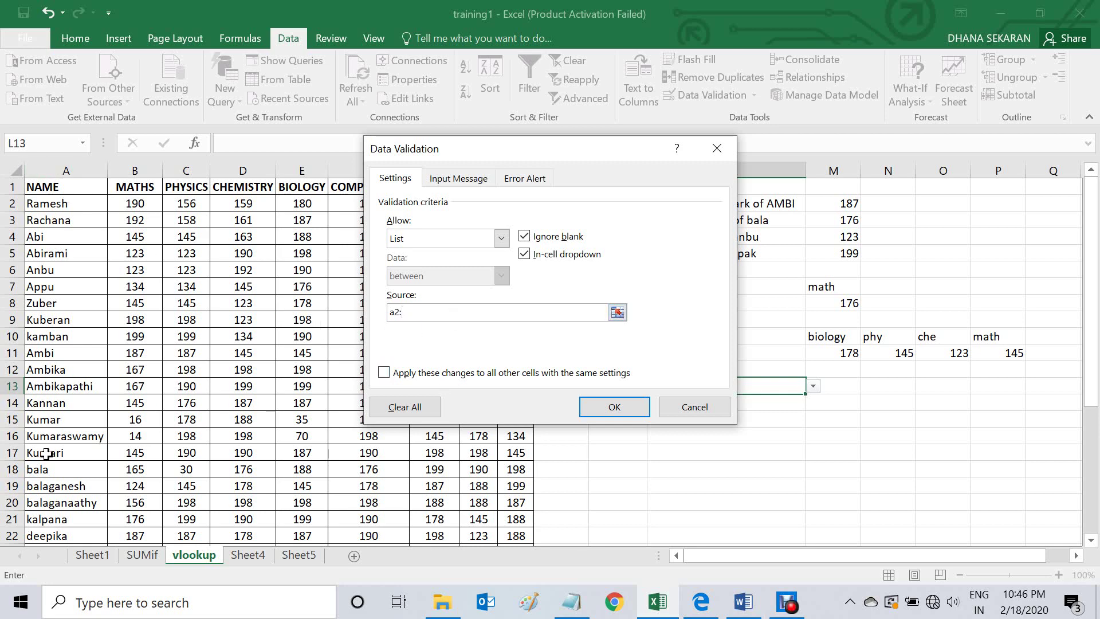
pyautogui.scroll(-5, 51, 453)
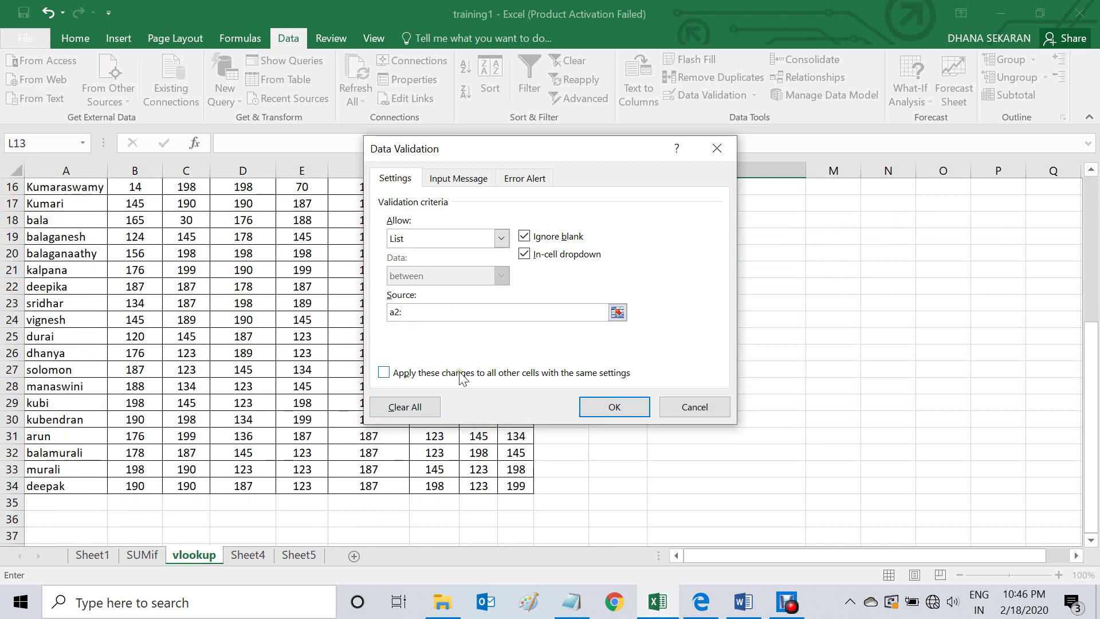
pyautogui.write('a34')
pyautogui.click(598, 409)
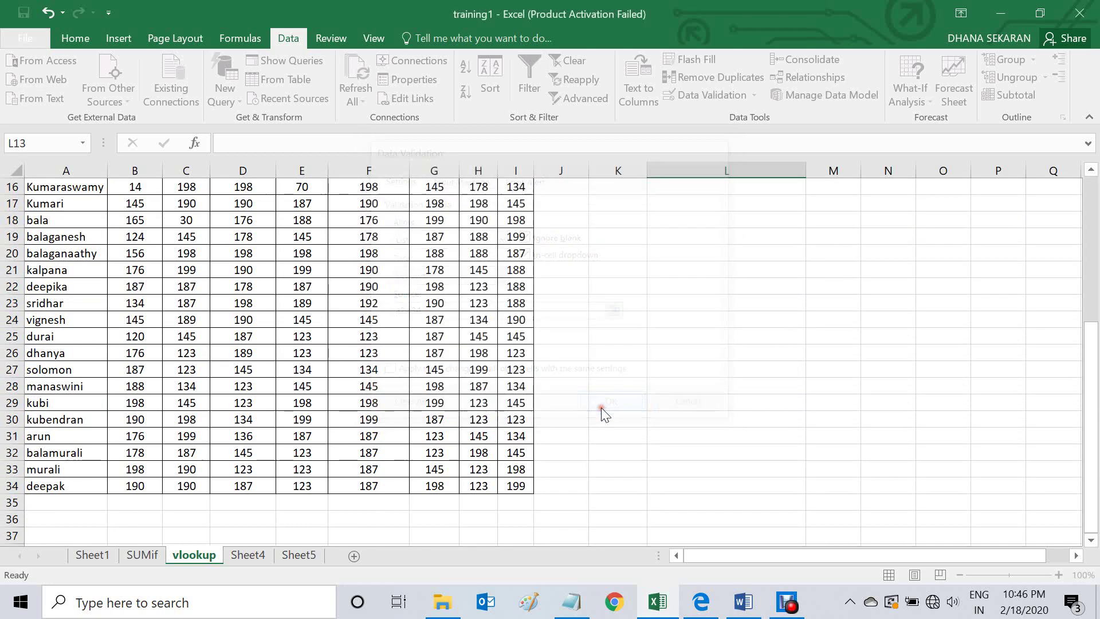
pyautogui.scroll(5, 569, 407)
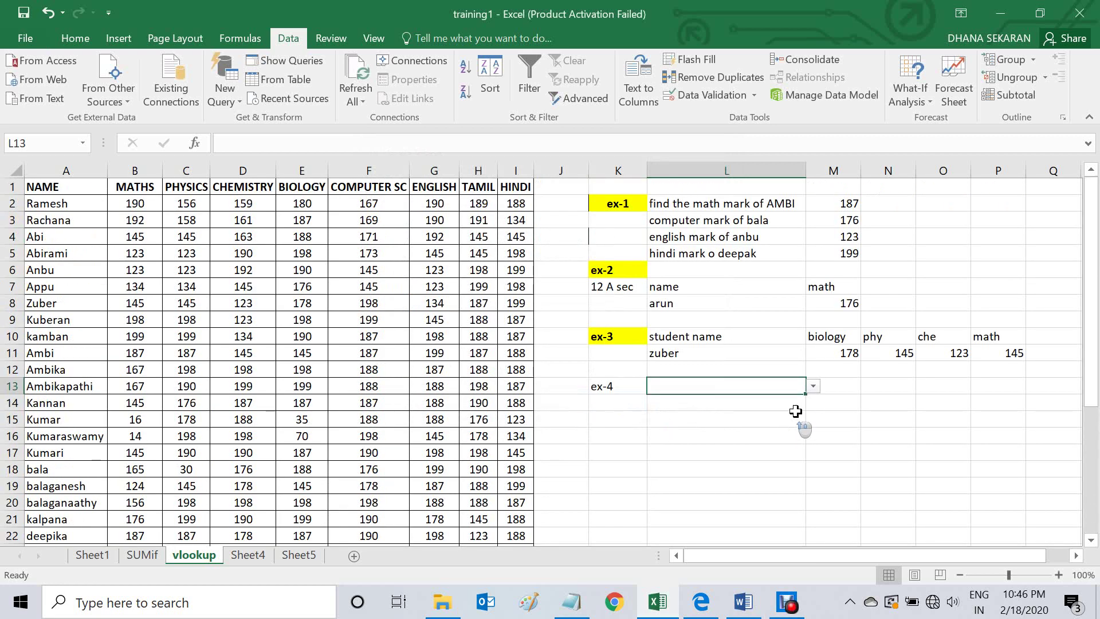
# Step: Check L13's dropdown, correct its validation source to =a2:a34, and check the list of names again
pyautogui.click(814, 386)
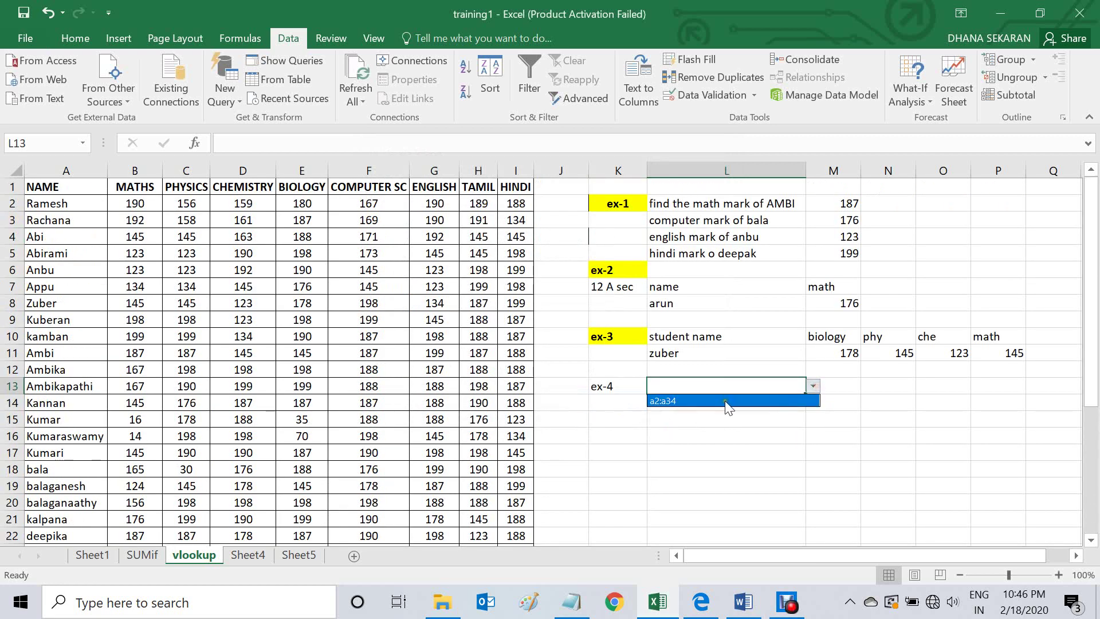
pyautogui.click(662, 390)
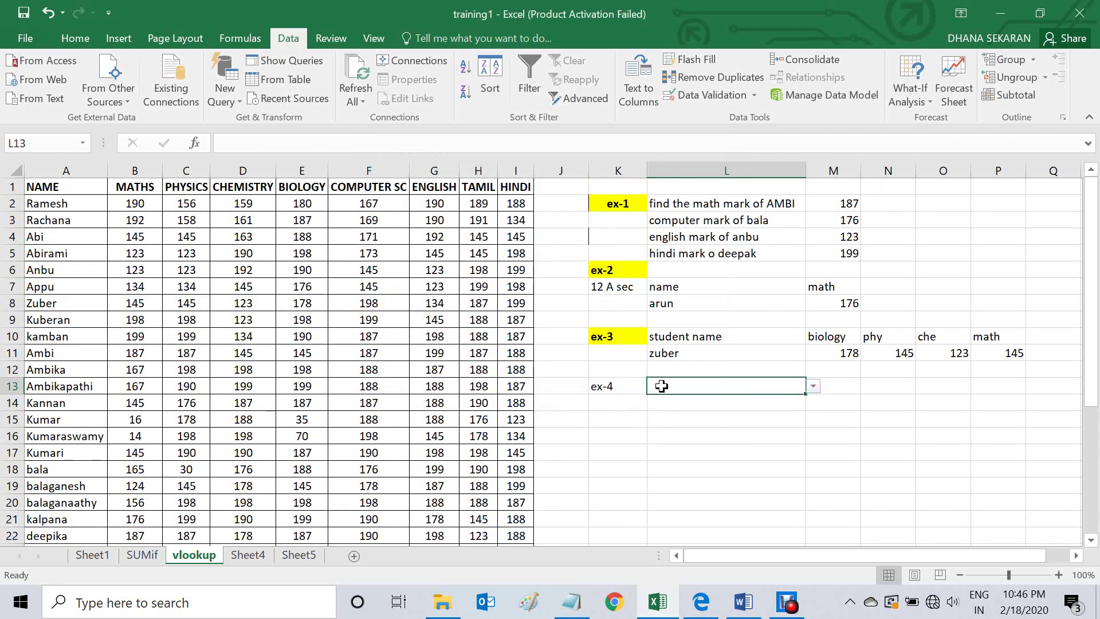
pyautogui.click(713, 100)
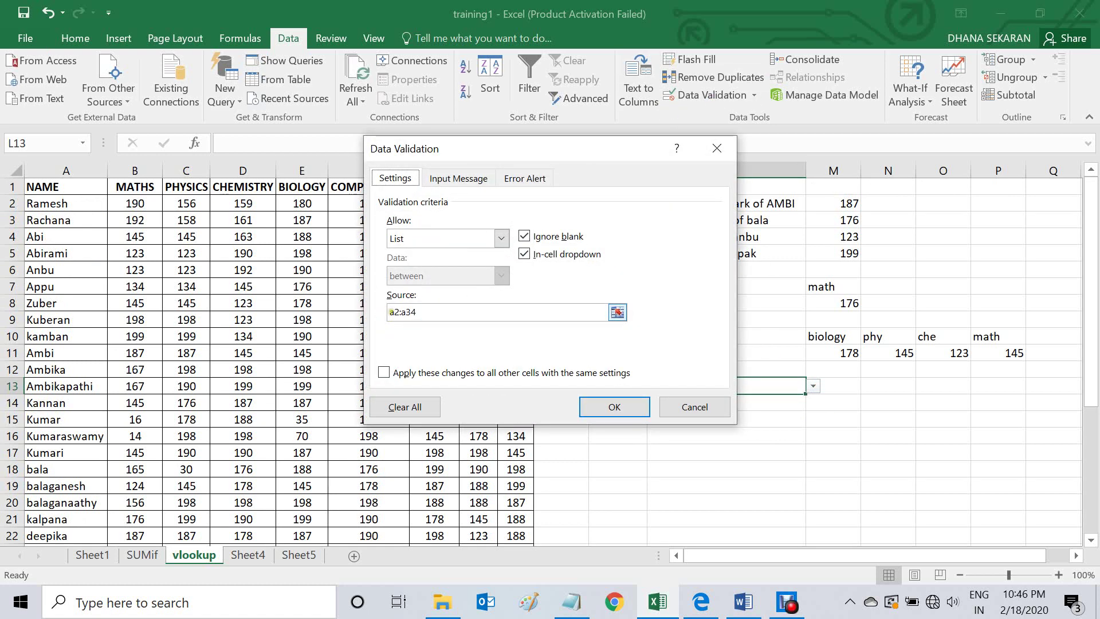
pyautogui.click(392, 315)
pyautogui.write('=')
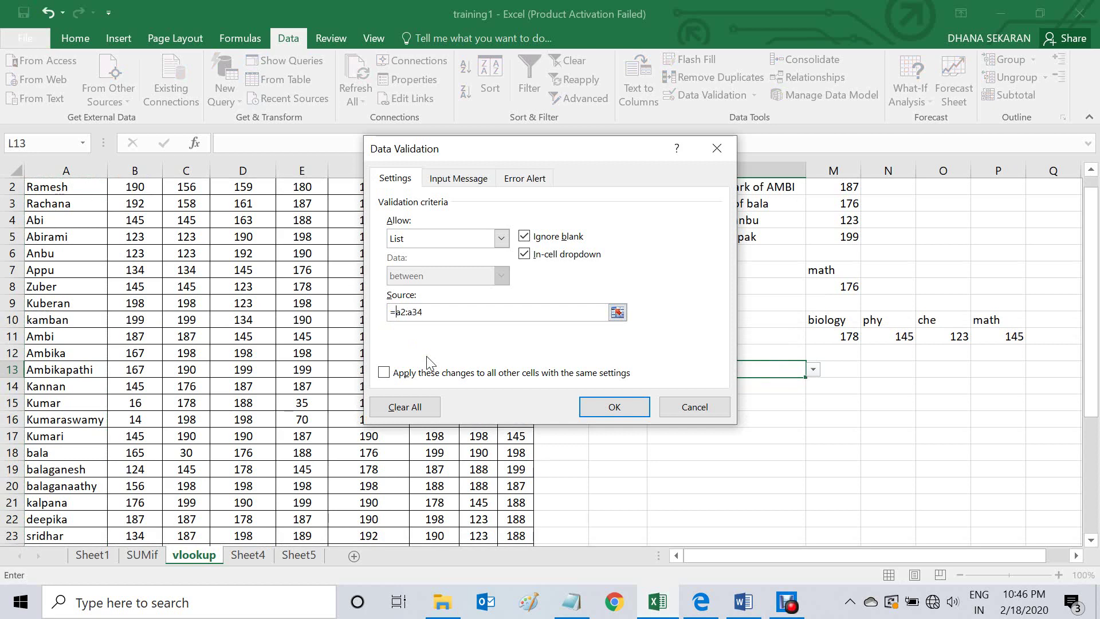
pyautogui.press('Return')
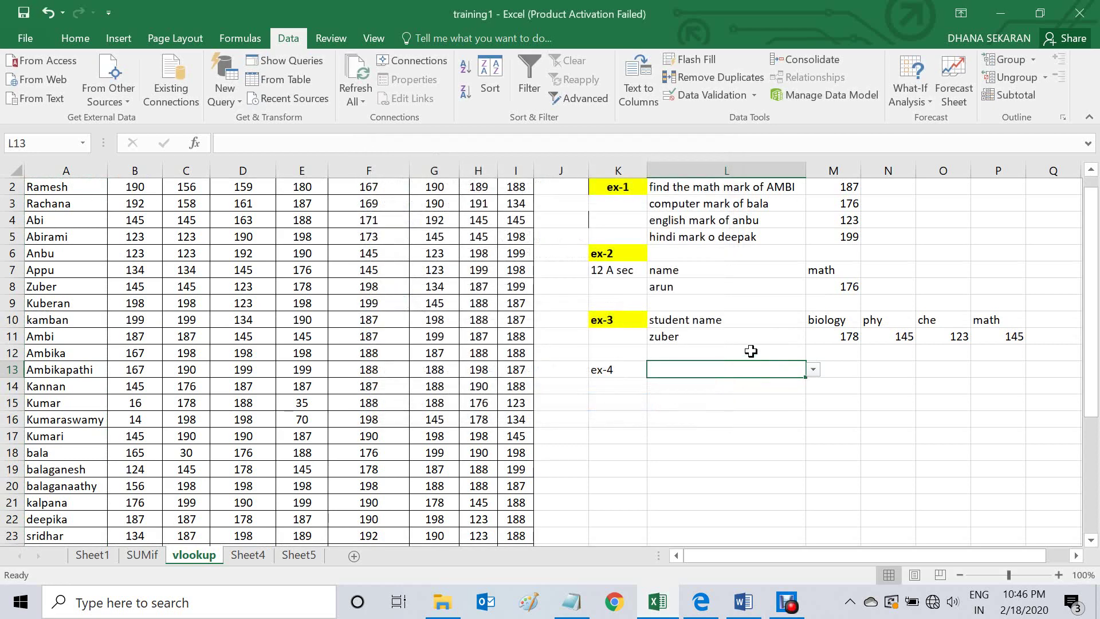
pyautogui.click(814, 369)
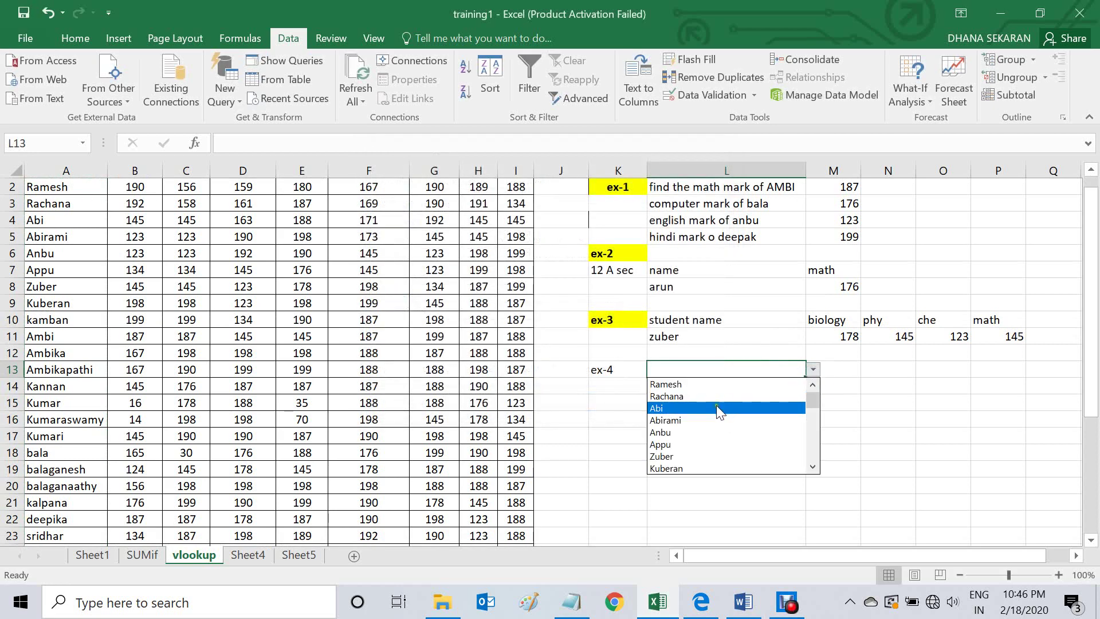
pyautogui.moveTo(812, 401); pyautogui.dragTo(824, 377)
pyautogui.click(825, 379)
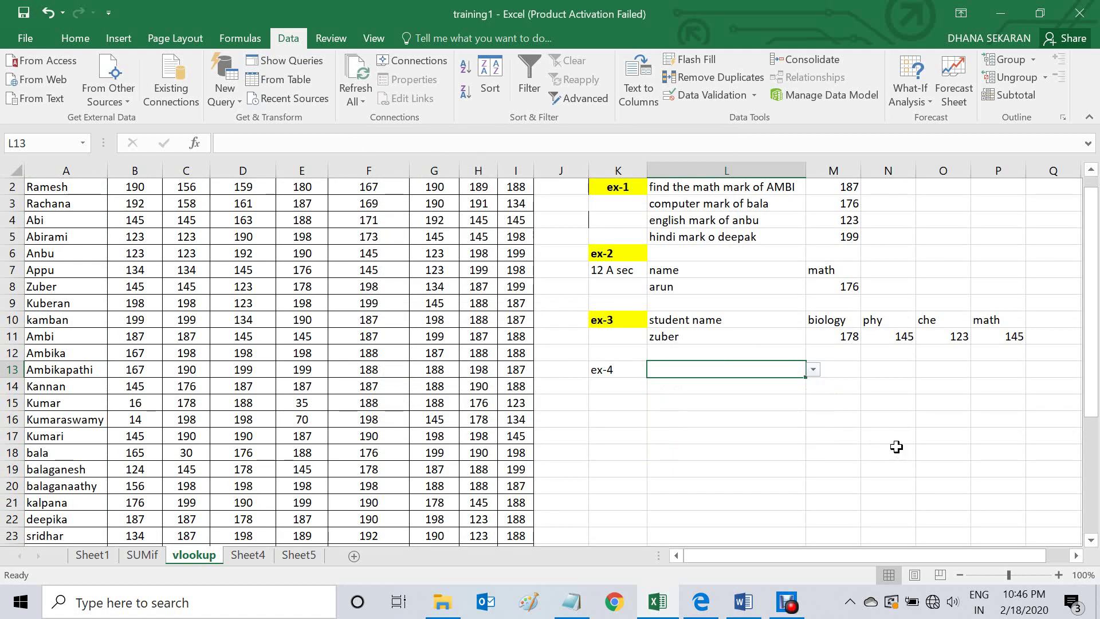
# Step: Set M13's data validation to a List sourced from the subject headers =$B$1:$I$1 and check its dropdown
pyautogui.click(843, 371)
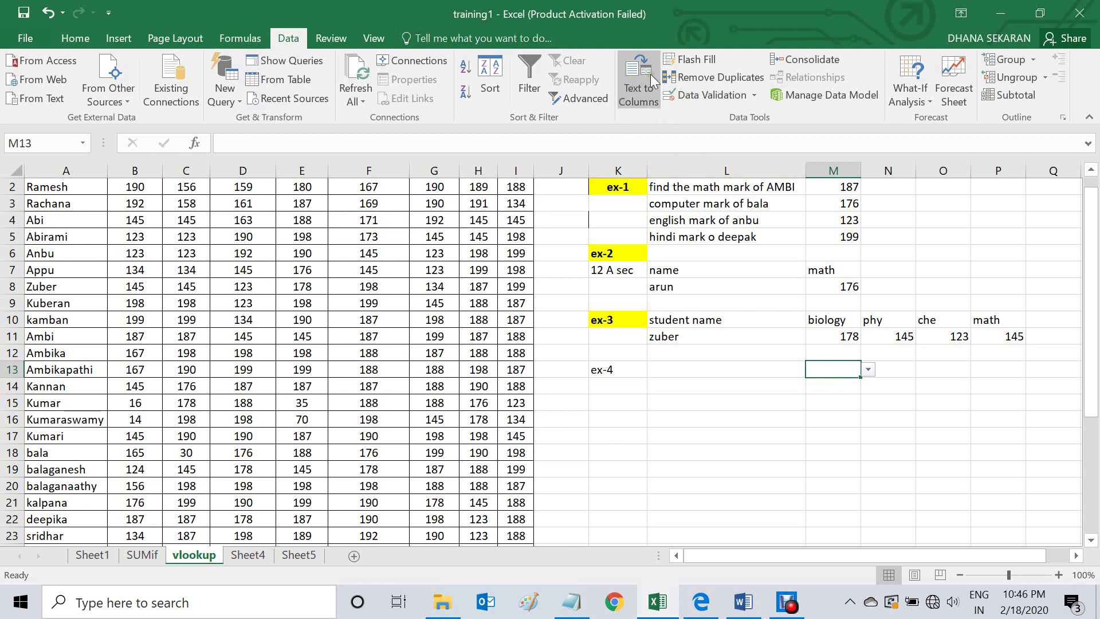
pyautogui.click(708, 93)
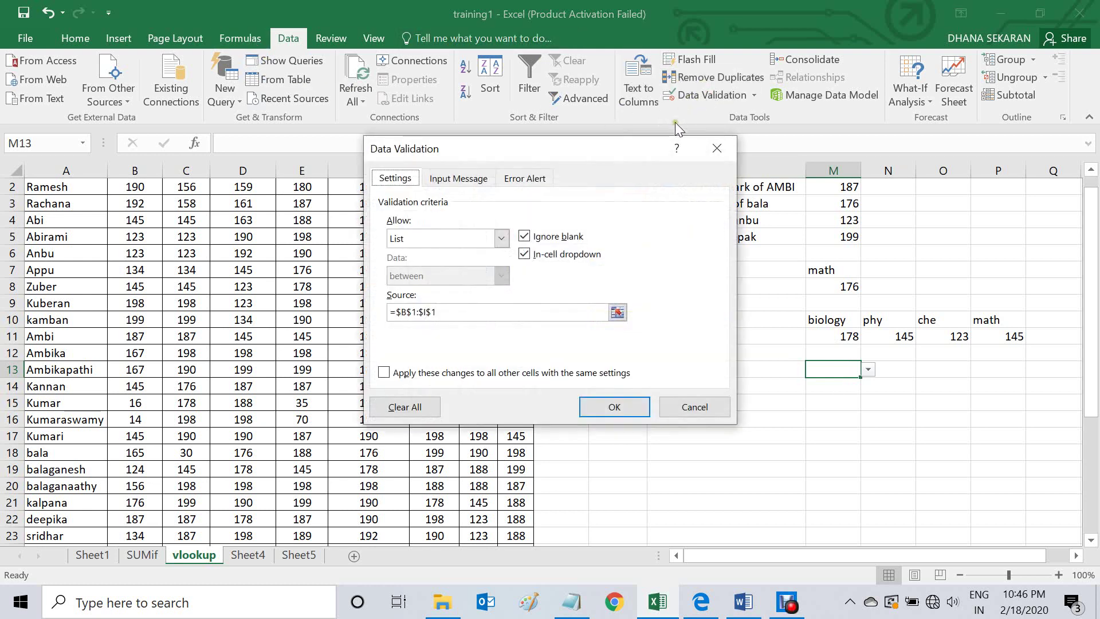
pyautogui.click(503, 239)
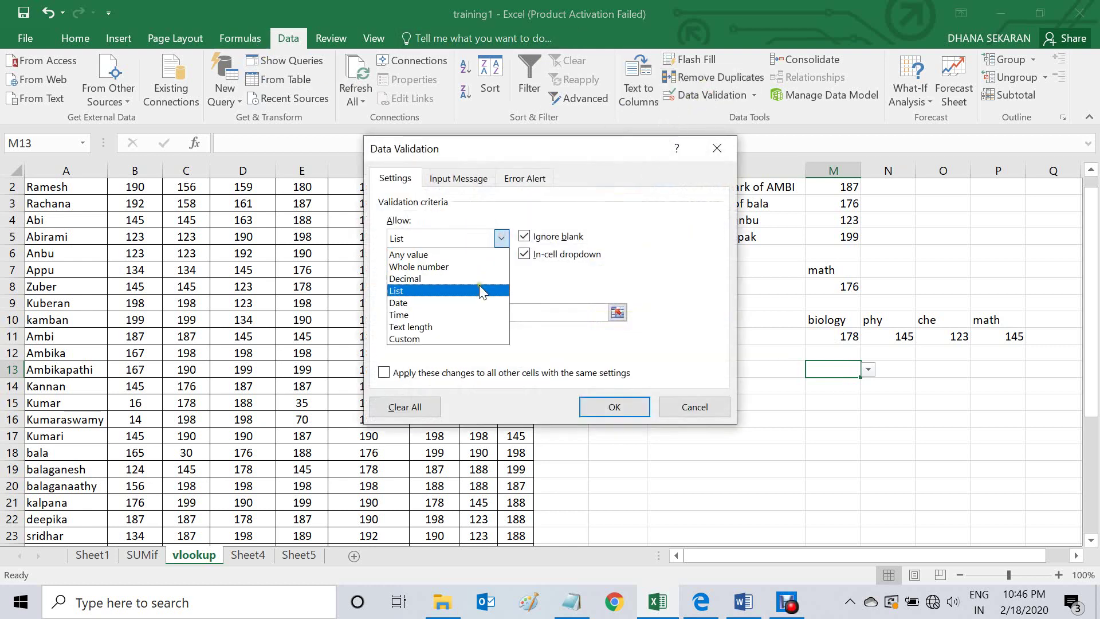
pyautogui.click(478, 286)
pyautogui.click(466, 312)
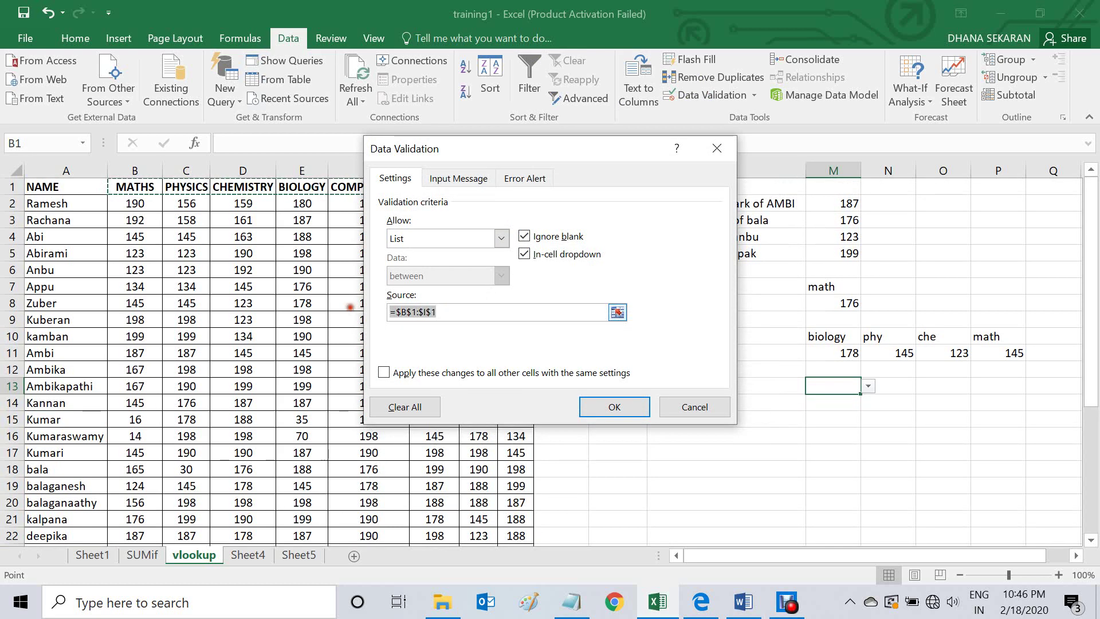
pyautogui.press('BackSpace')
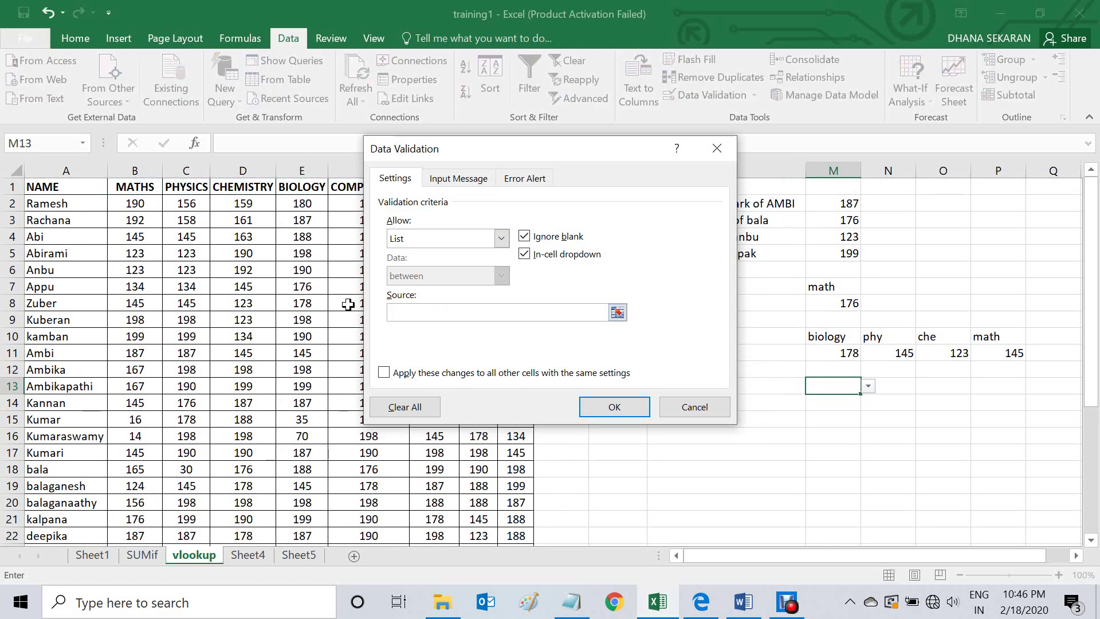
pyautogui.click(139, 188)
pyautogui.moveTo(139, 188); pyautogui.dragTo(507, 189)
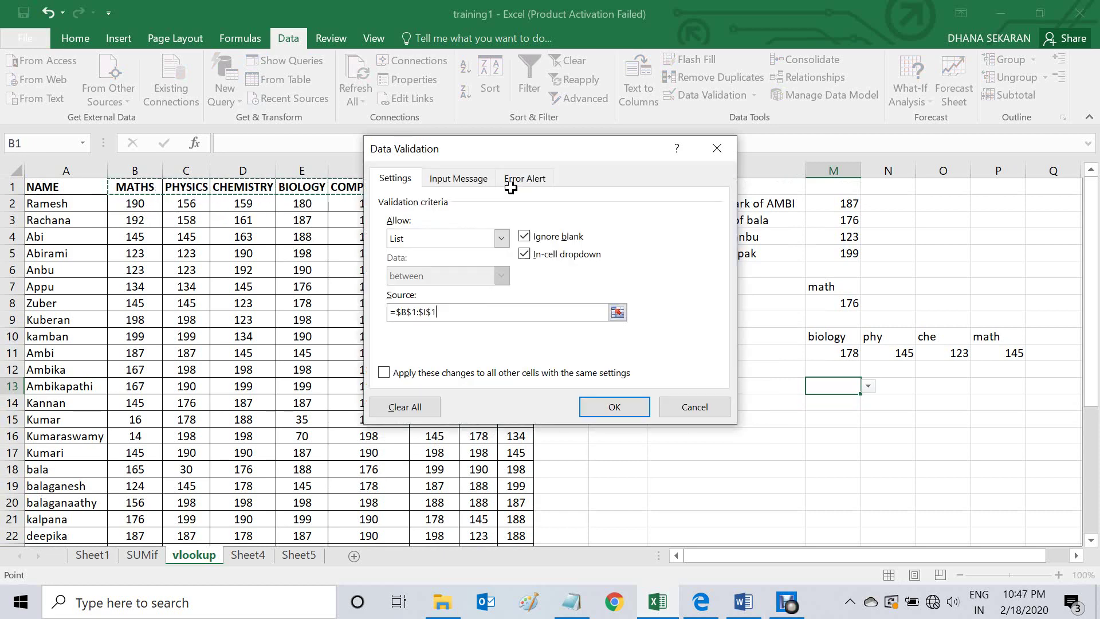
pyautogui.click(621, 407)
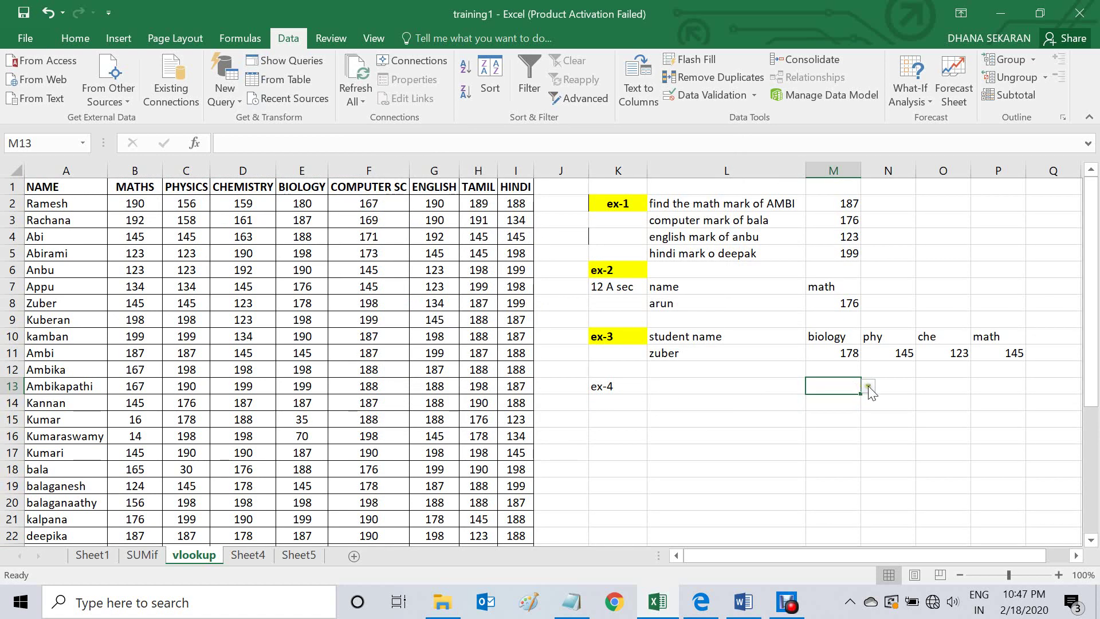
pyautogui.click(868, 387)
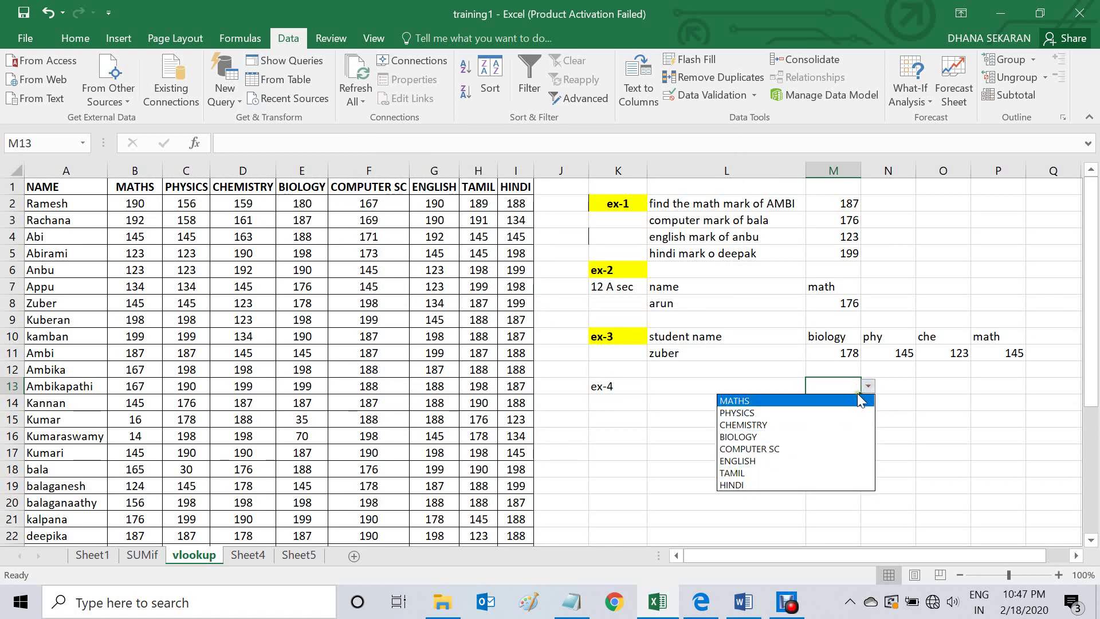
pyautogui.click(920, 424)
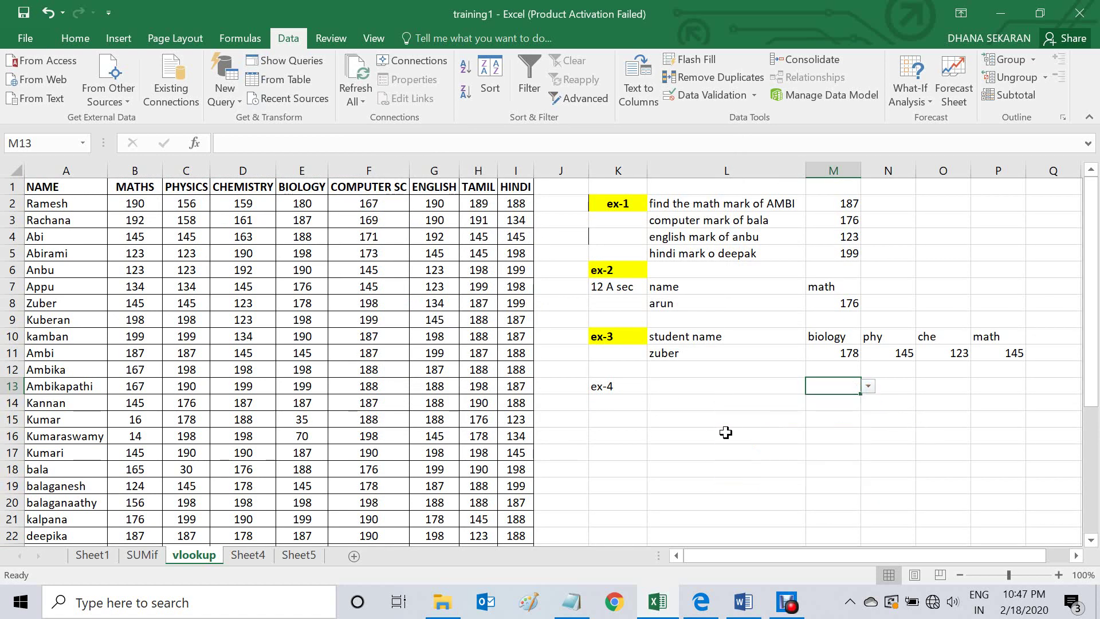
# Step: Start a VLOOKUP formula in N13, beside the two ex-4 dropdown cells, with L13 as the lookup value
pyautogui.click(714, 383)
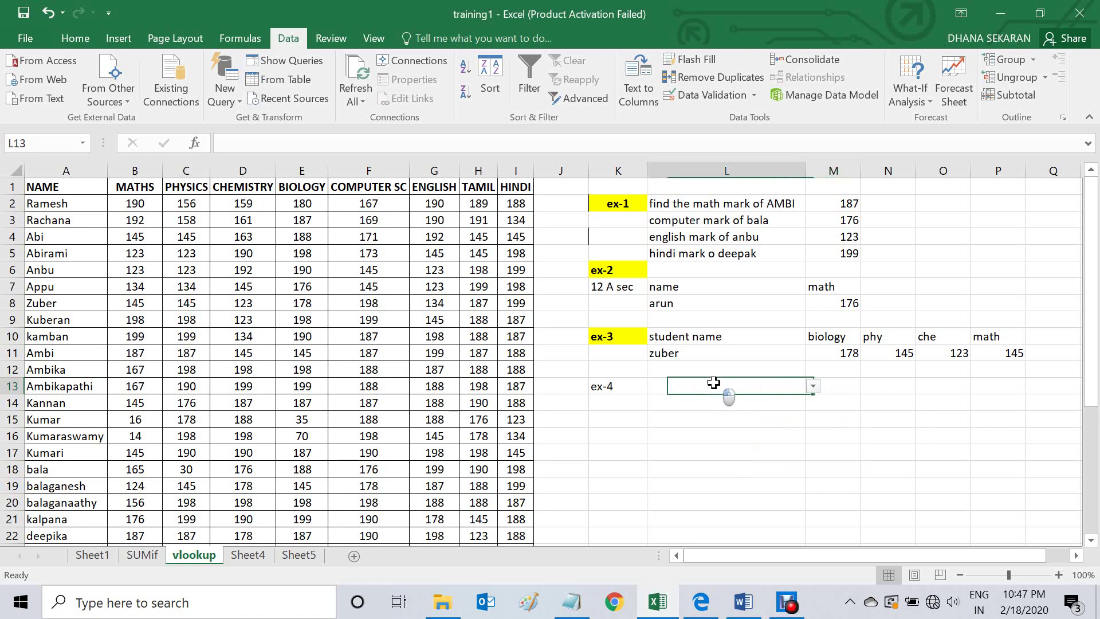
pyautogui.click(845, 385)
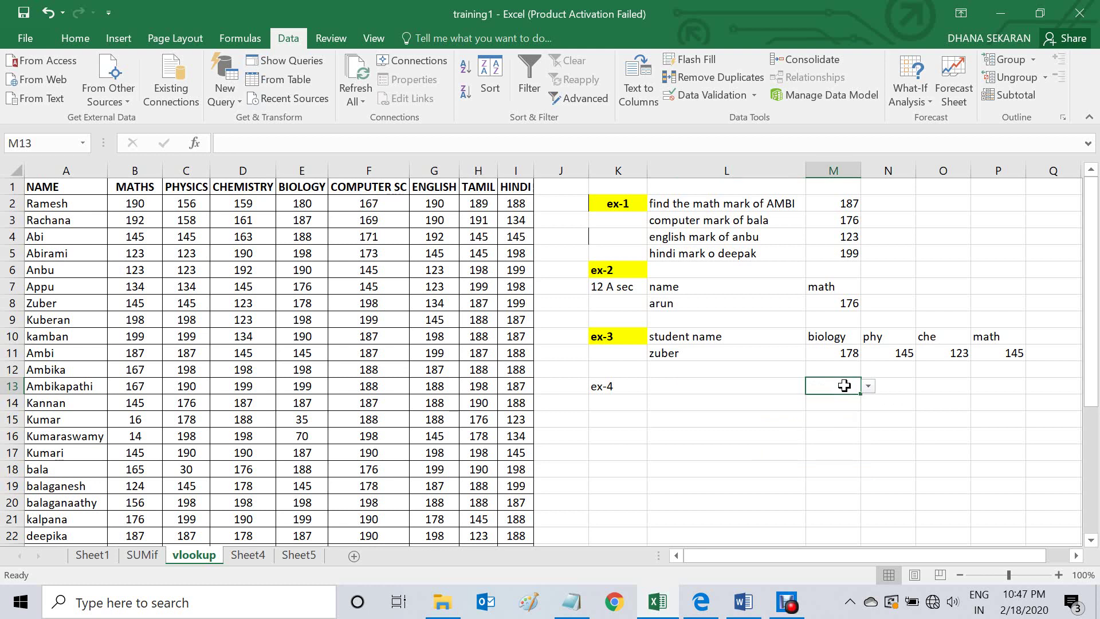
pyautogui.click(892, 385)
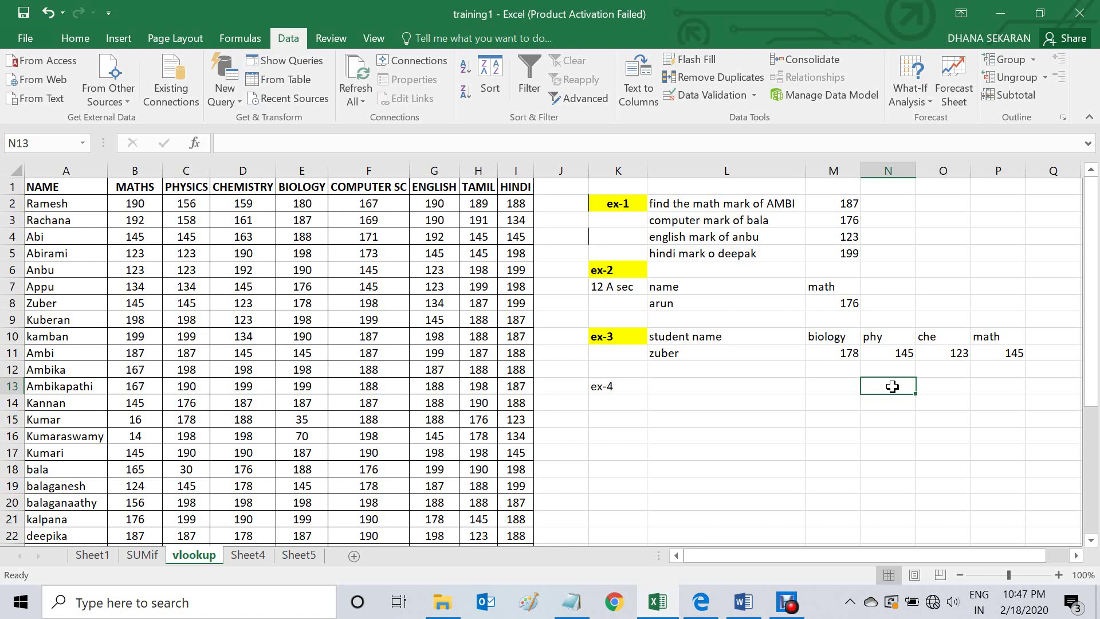
pyautogui.write('=')
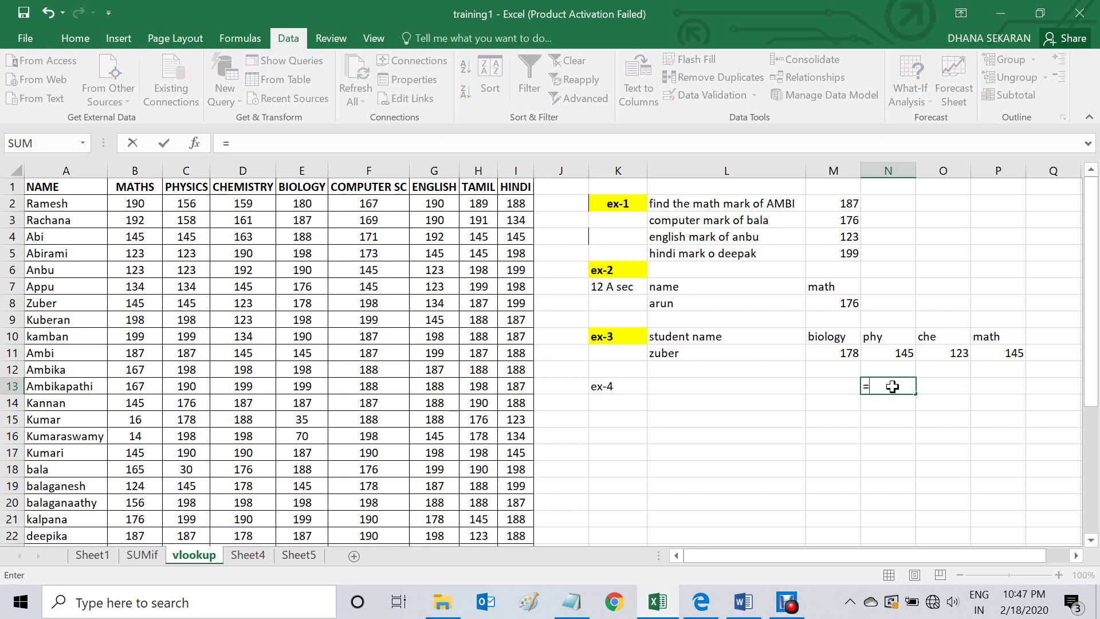
pyautogui.write('vloookup')
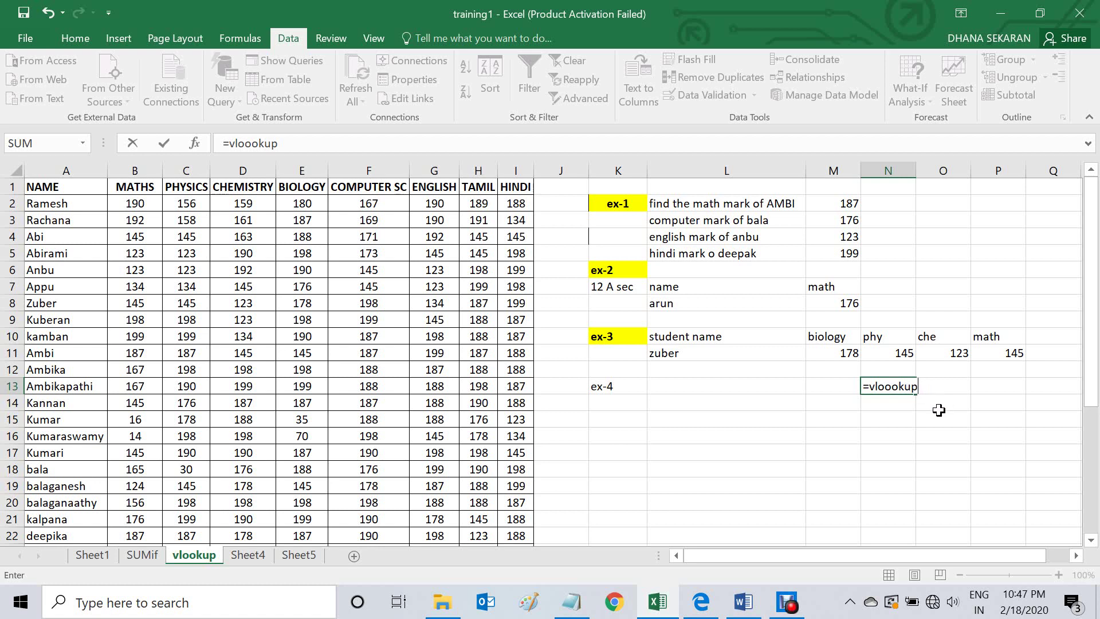
pyautogui.click(897, 387)
pyautogui.press('BackSpace')
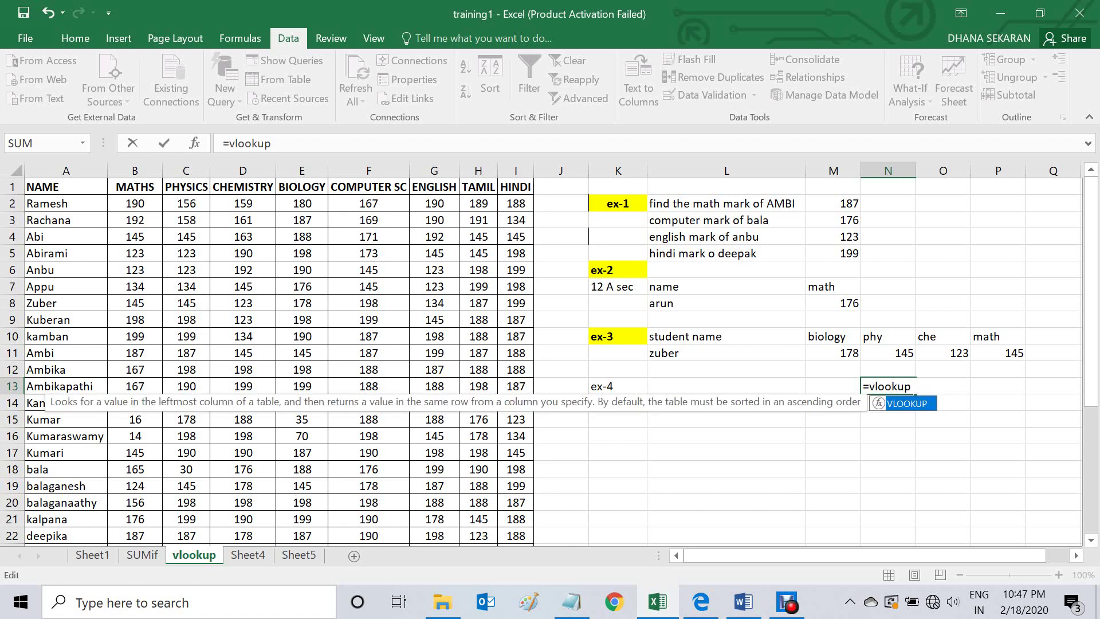
pyautogui.click(913, 387)
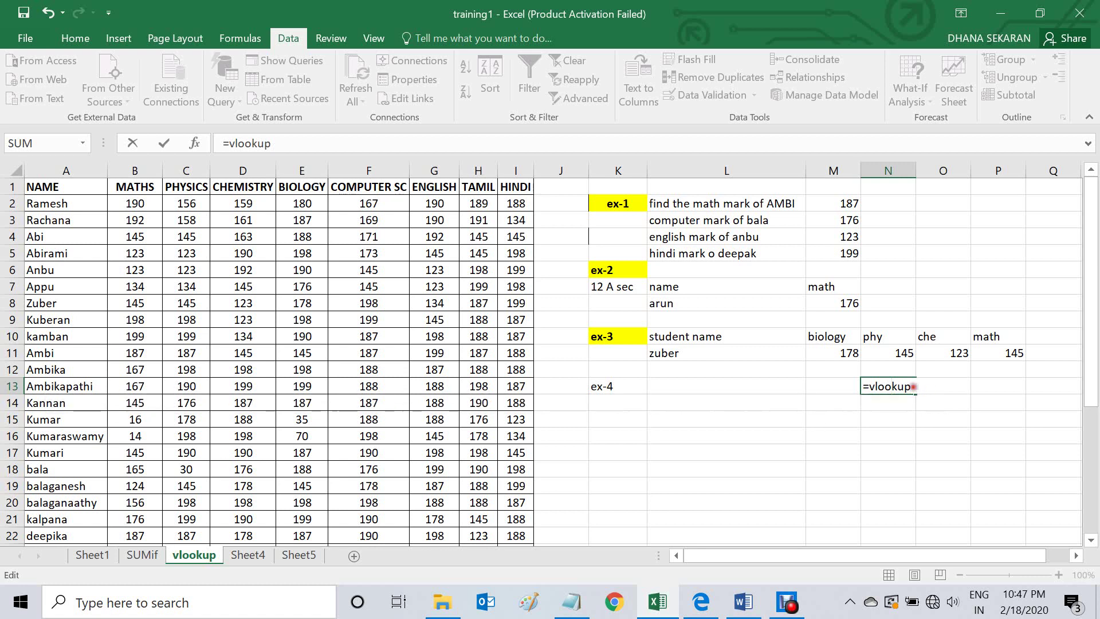
pyautogui.write('(')
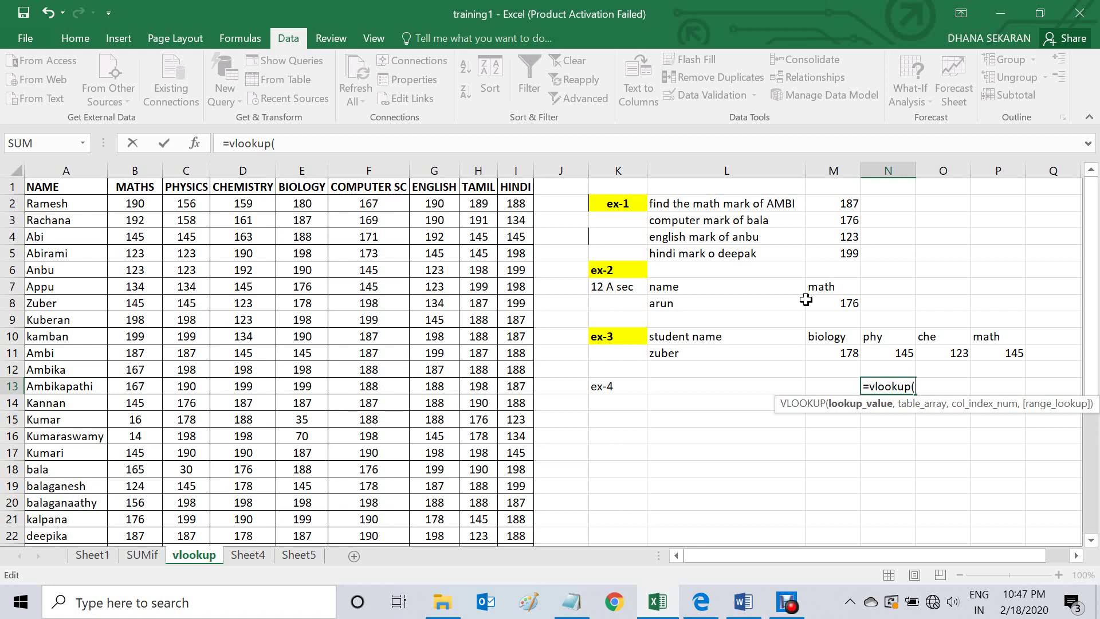
pyautogui.click(737, 387)
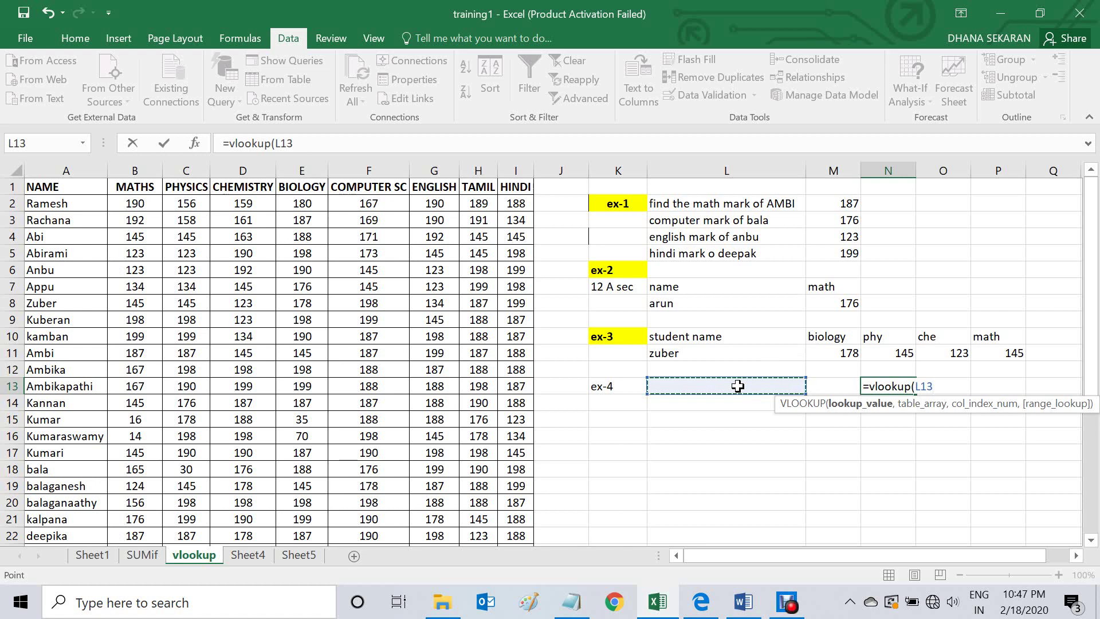
pyautogui.write(',')
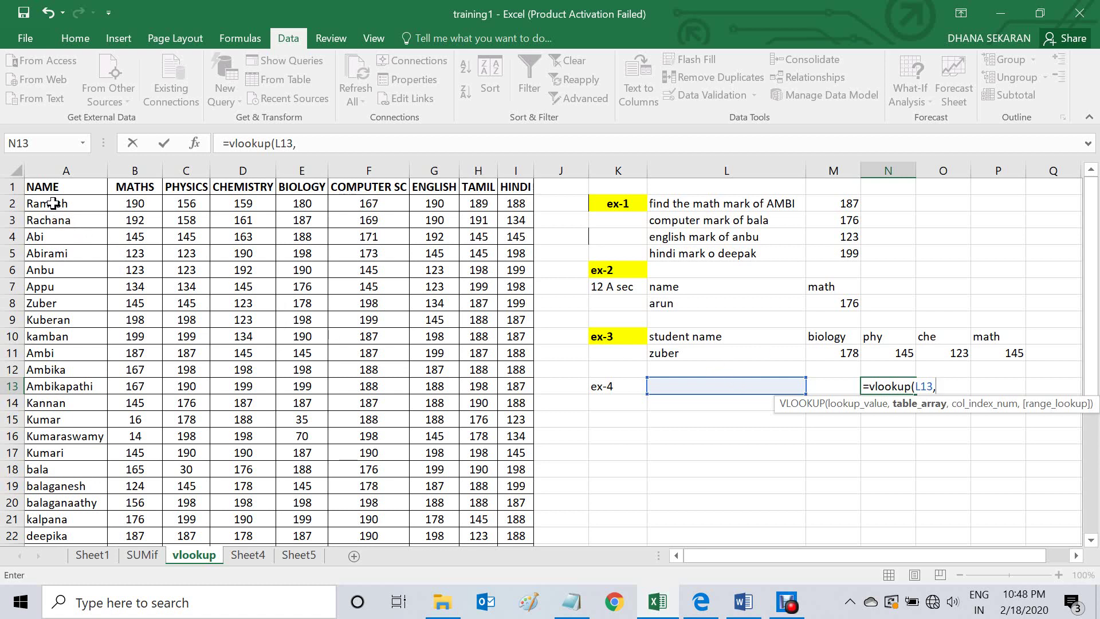
# Step: Set the VLOOKUP table array in N13 to A2:I34 and enter match as the column index argument
pyautogui.moveTo(53, 203); pyautogui.dragTo(519, 504)
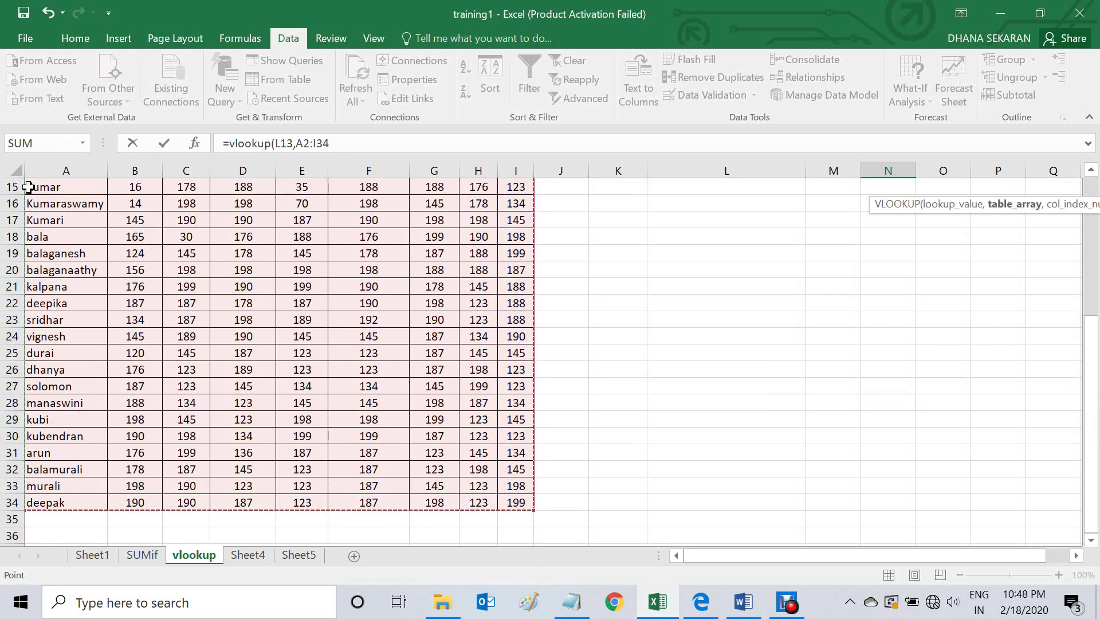
pyautogui.scroll(5, 664, 333)
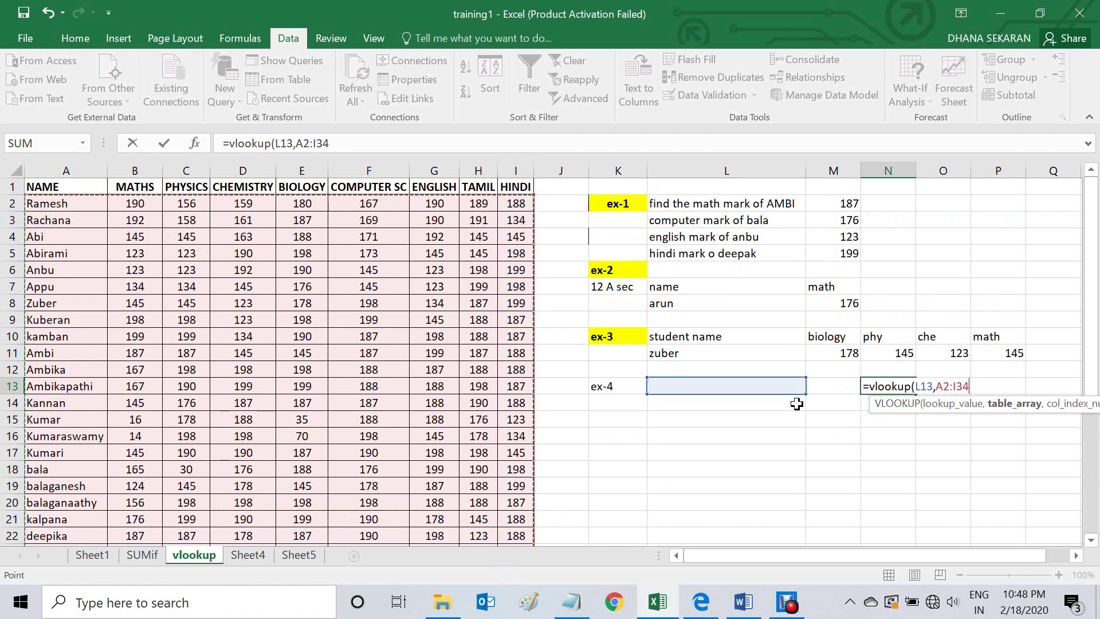
pyautogui.write(',')
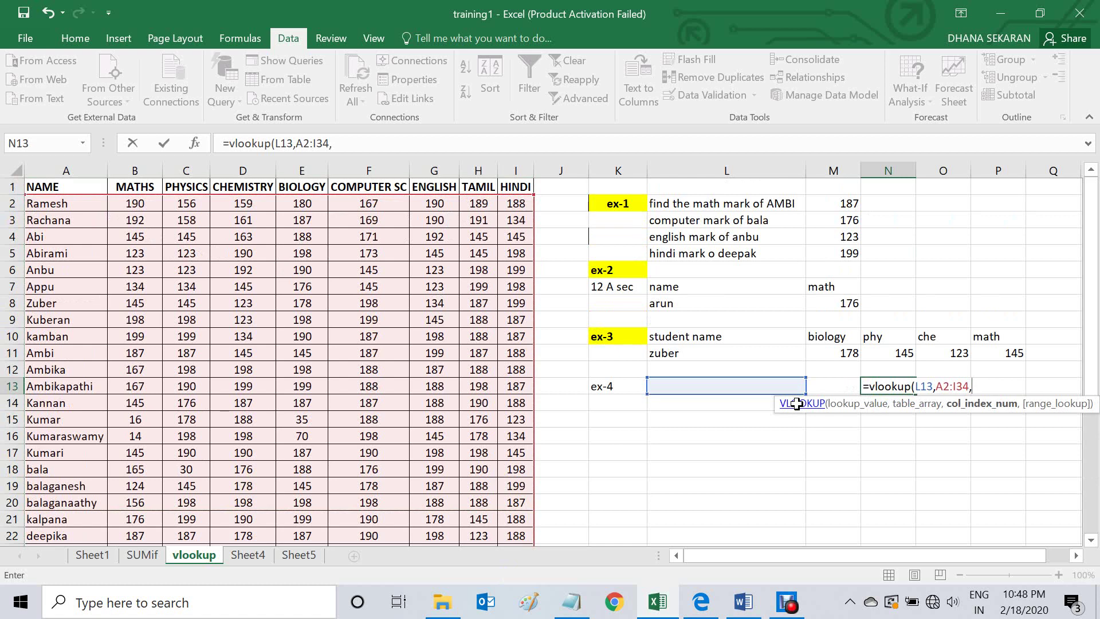
pyautogui.write('matc')
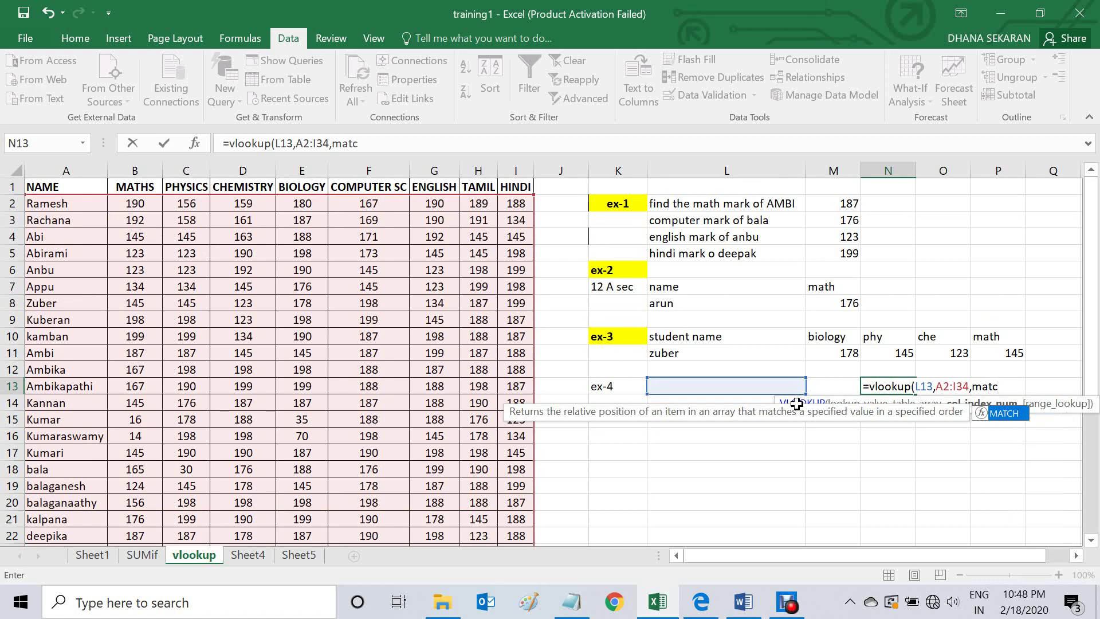
pyautogui.write('h')
pyautogui.click(829, 386)
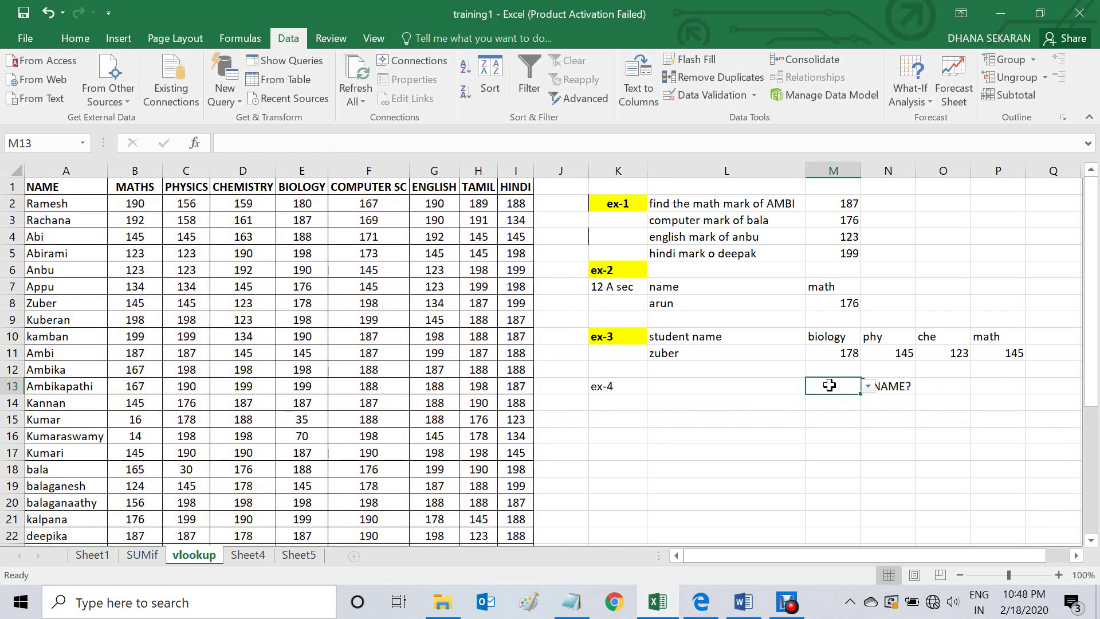
pyautogui.click(887, 385)
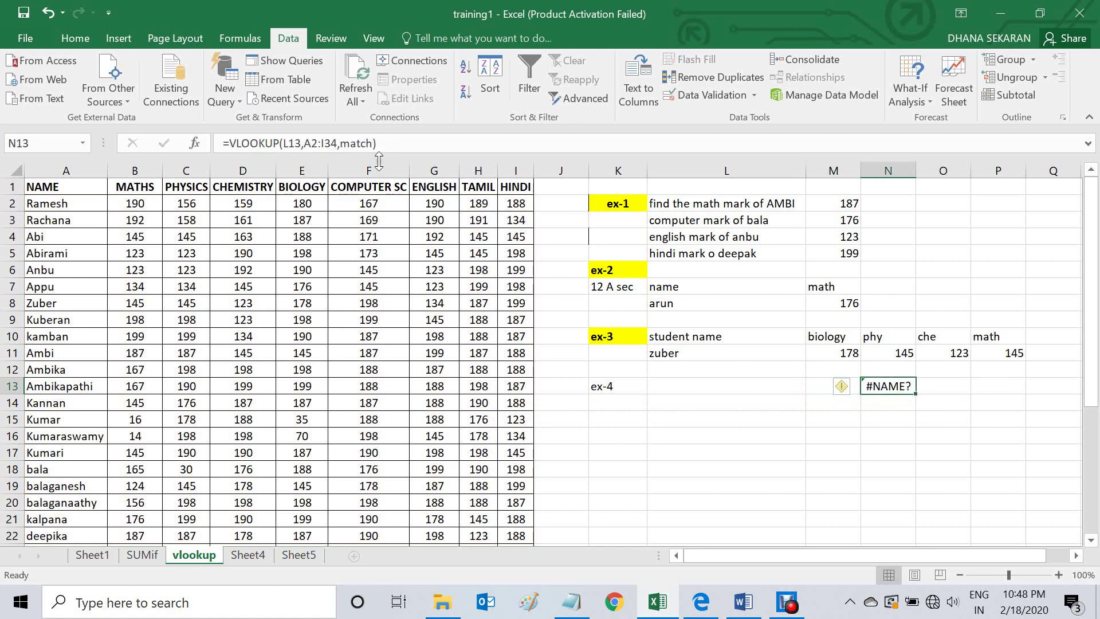
# Step: Fill in the MATCH function in N13's formula with lookup value M13, lookup array A1:I1 and match type 0
pyautogui.click(373, 143)
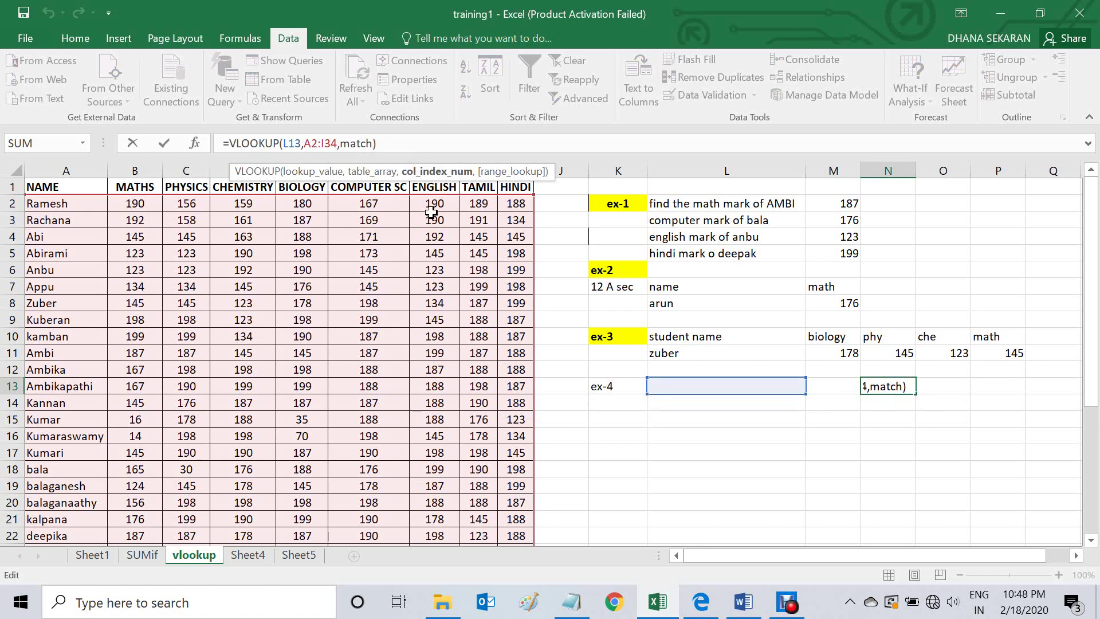
pyautogui.write('(')
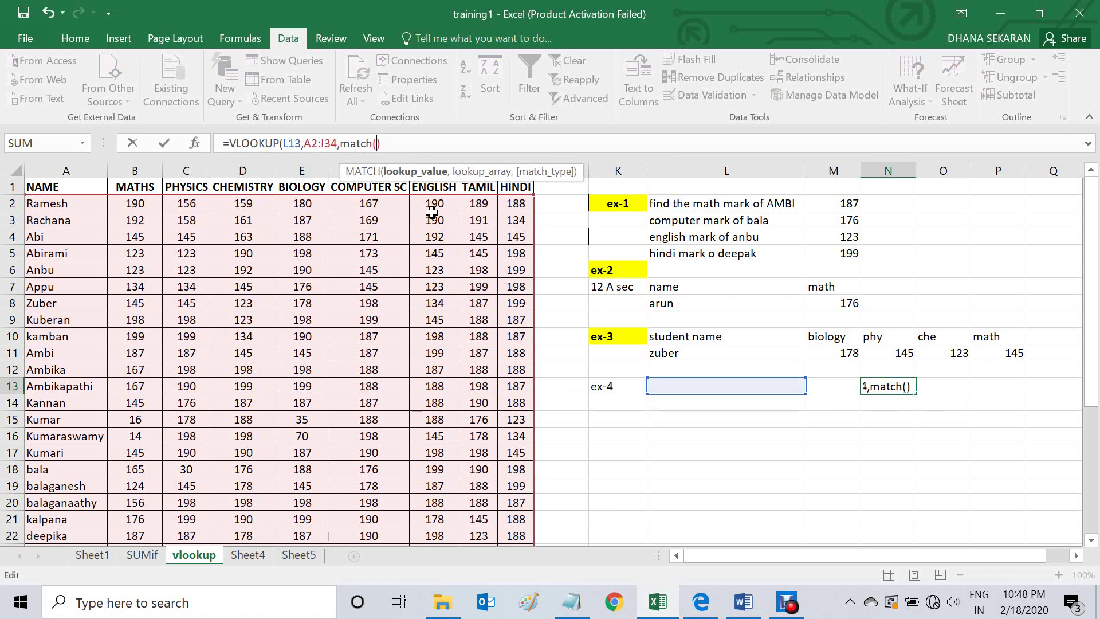
pyautogui.click(833, 385)
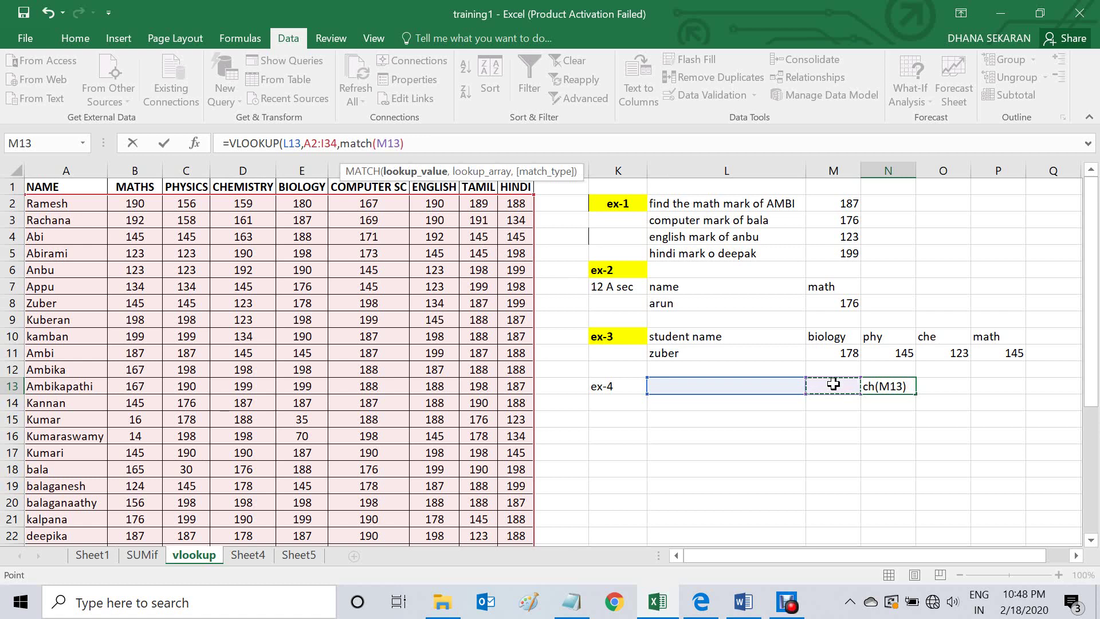
pyautogui.write(',')
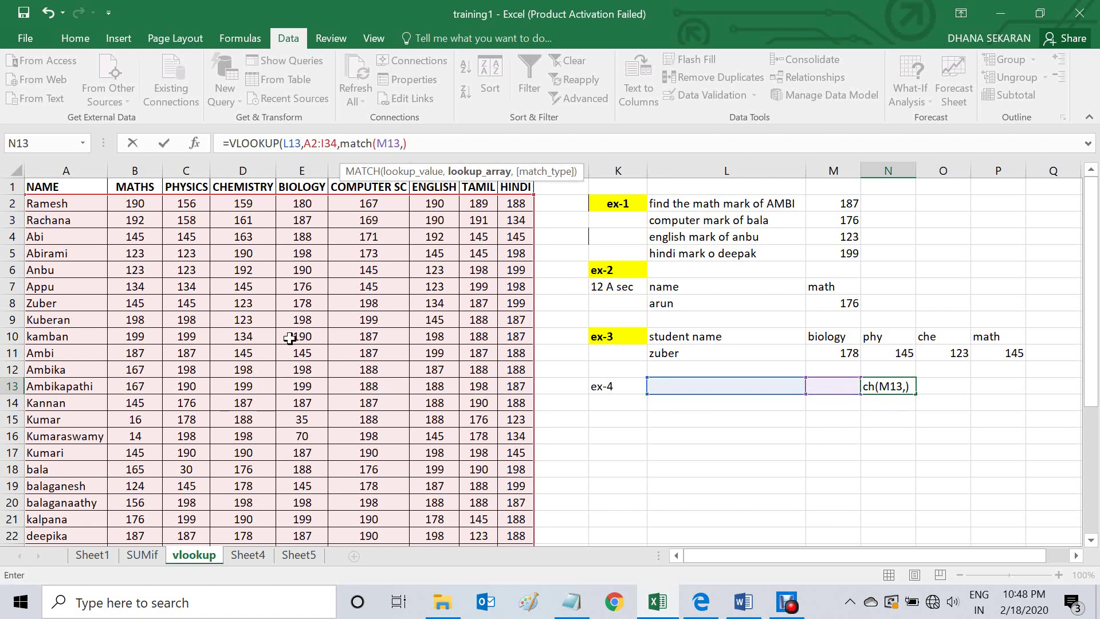
pyautogui.moveTo(57, 188); pyautogui.dragTo(516, 198)
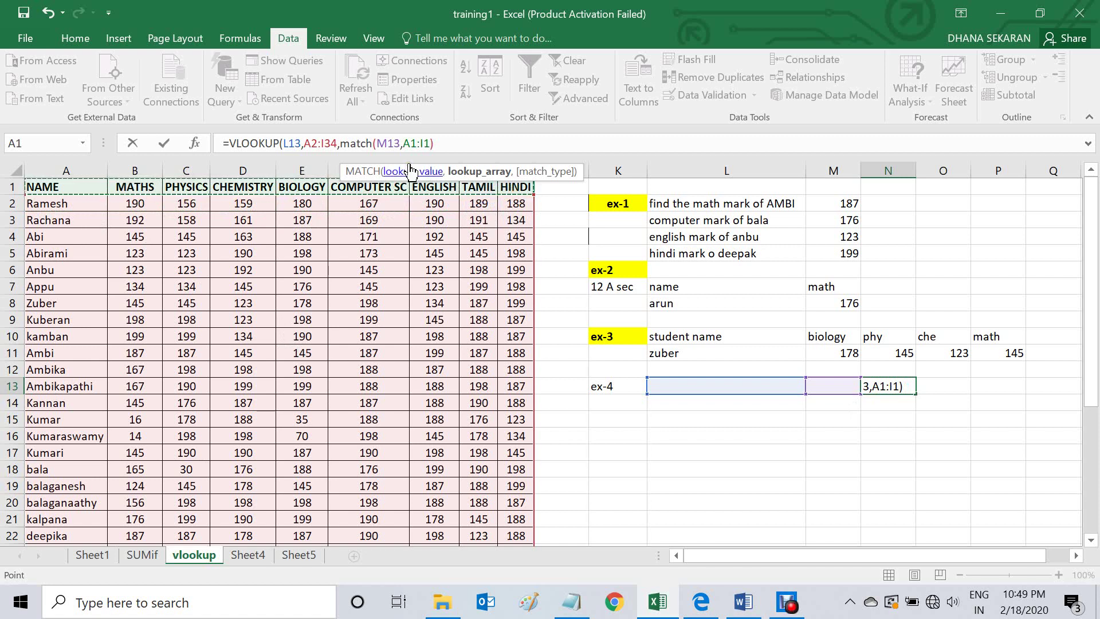
pyautogui.write(',0')
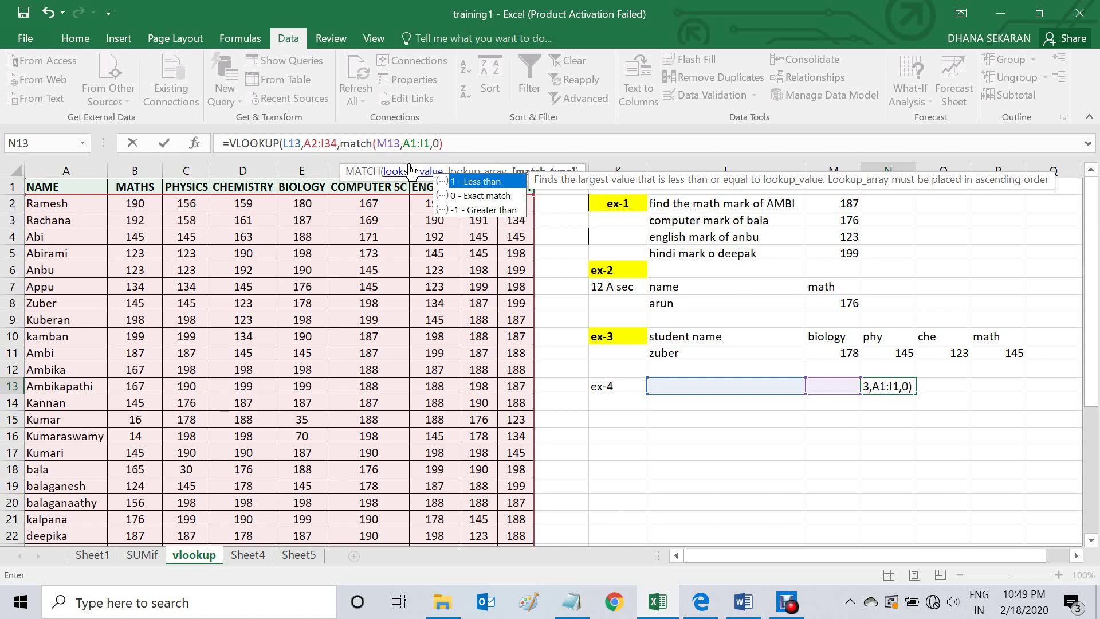
# Step: Close the MATCH function and add range lookup 0, completing N13 as =VLOOKUP(L13,A2:I34,MATCH(M13,A1:I1,0),0)
pyautogui.press('Return')
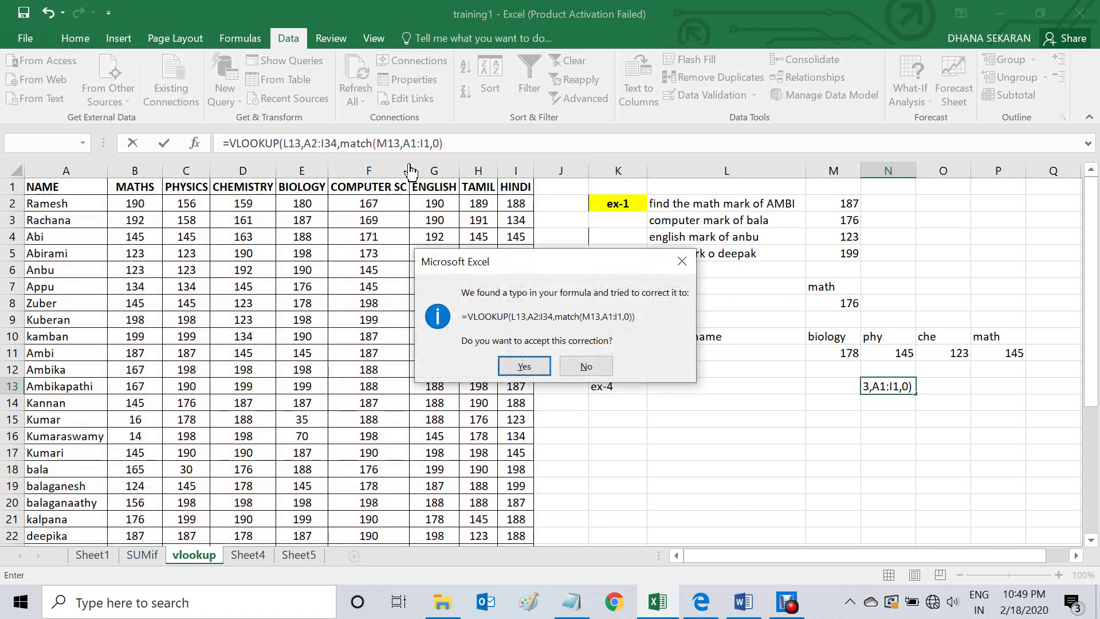
pyautogui.click(681, 259)
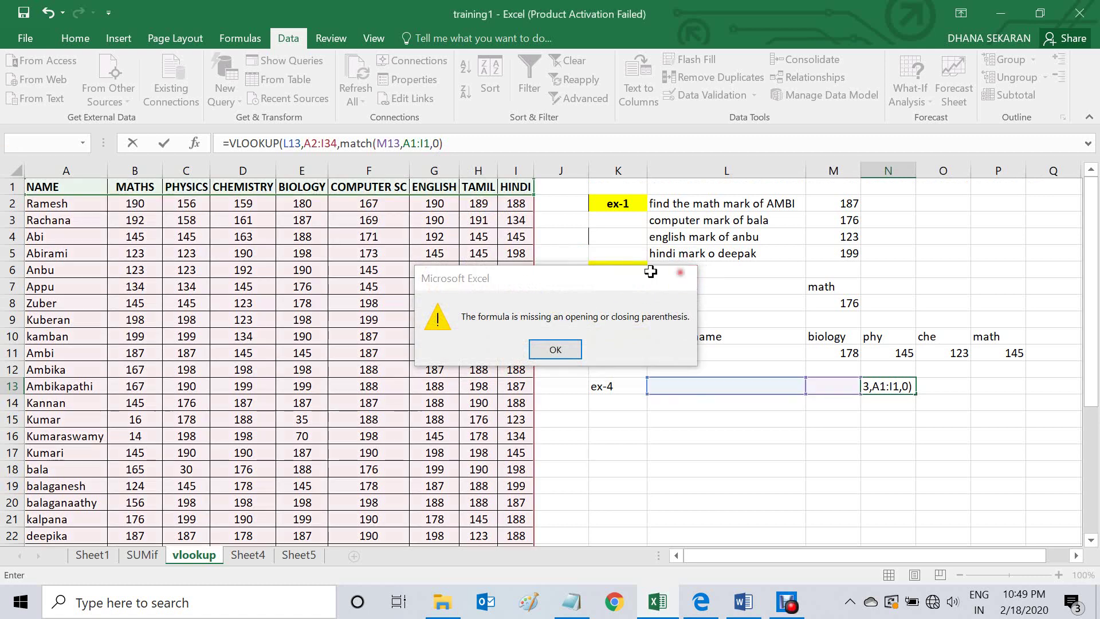
pyautogui.press('Return')
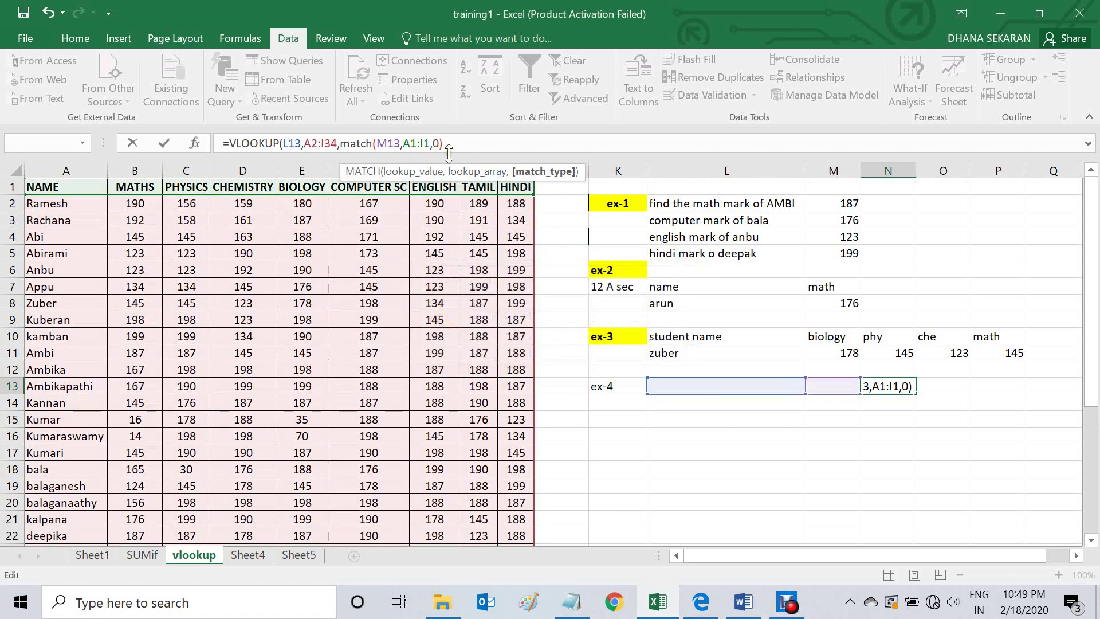
pyautogui.write('(,0')
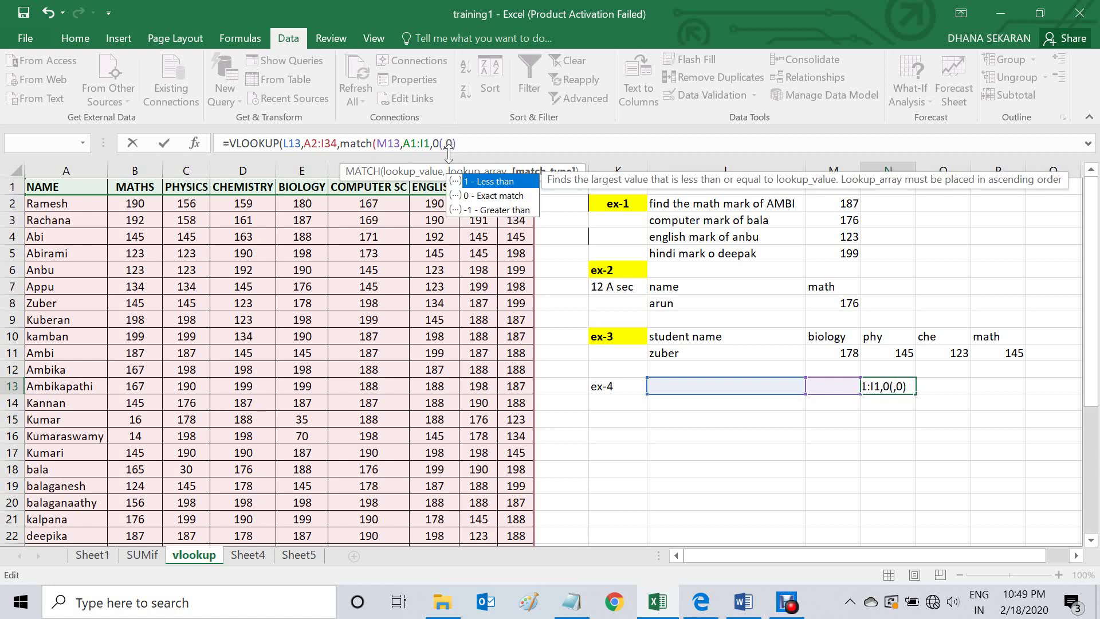
pyautogui.press('Left')
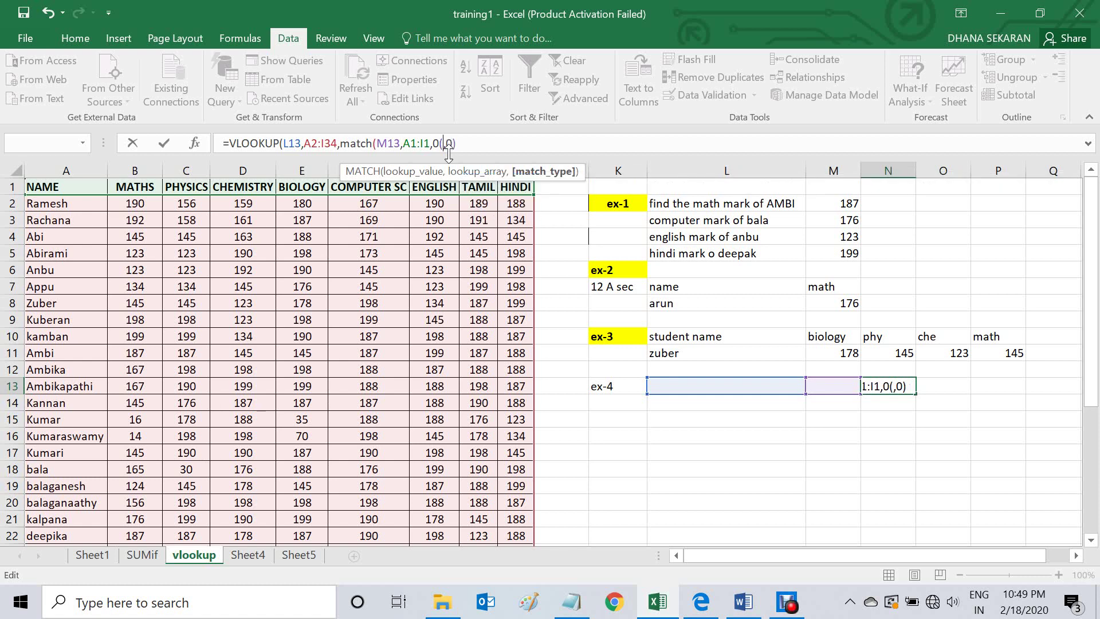
pyautogui.press('BackSpace')
pyautogui.write(')')
pyautogui.press('Return')
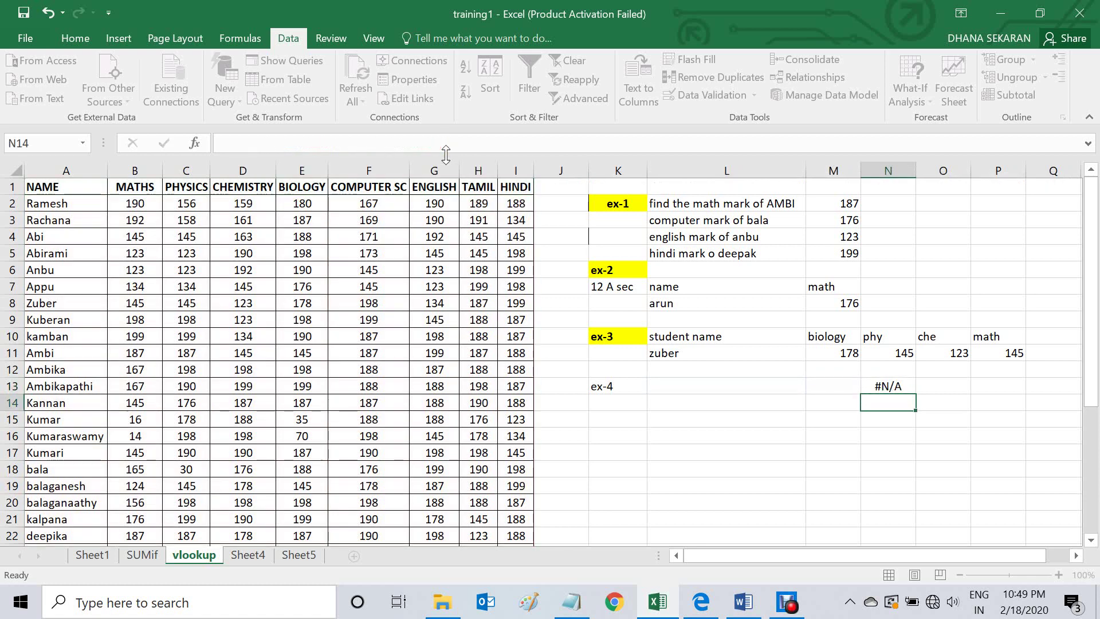
pyautogui.click(880, 384)
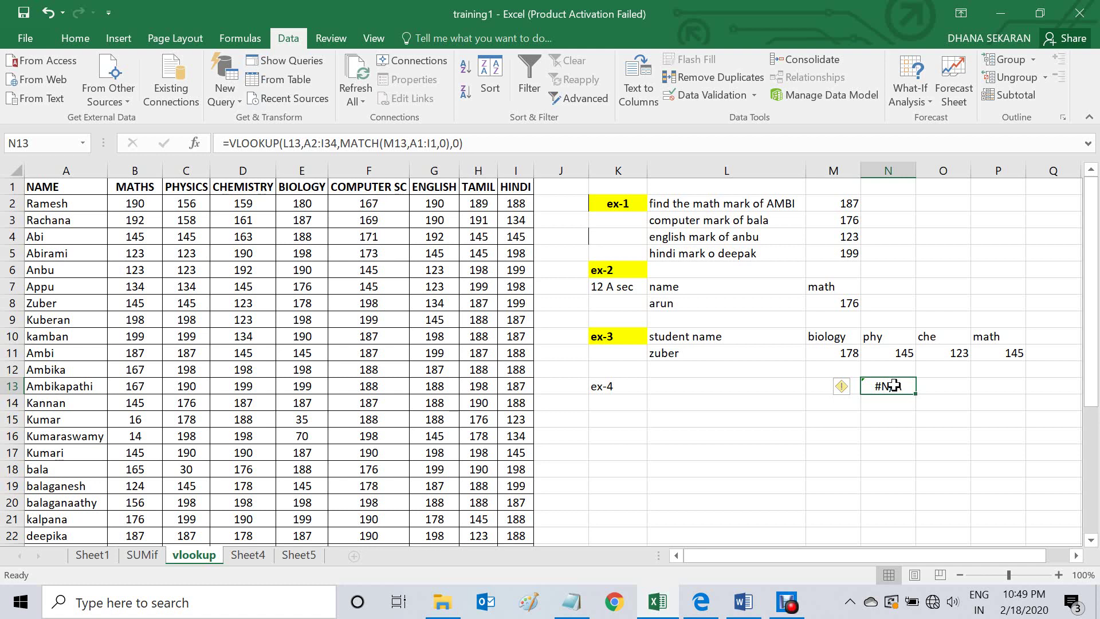
# Step: Pick the first student from L13's dropdown and MATHS from M13's dropdown to test the lookup
pyautogui.click(733, 387)
pyautogui.click(814, 386)
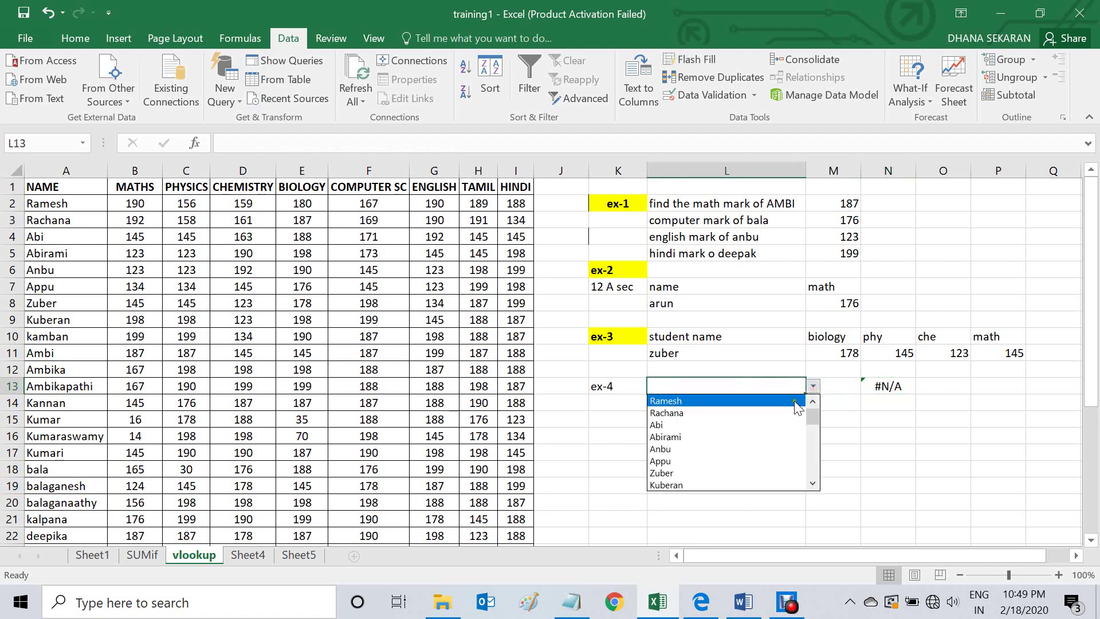
pyautogui.click(794, 404)
pyautogui.click(836, 387)
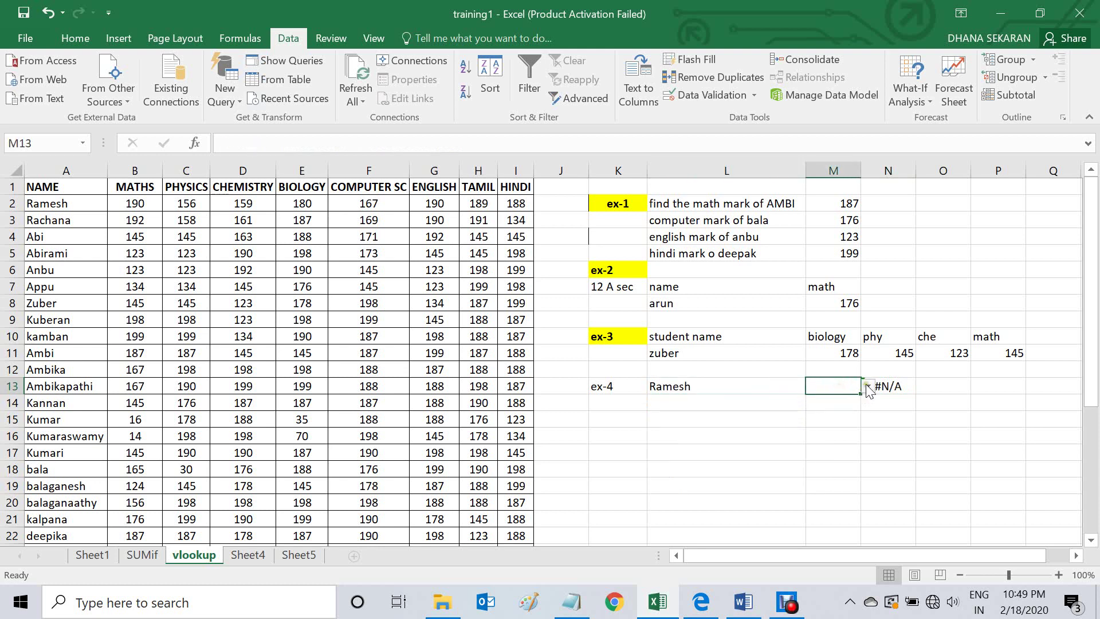
pyautogui.click(867, 387)
pyautogui.click(828, 401)
pyautogui.click(896, 440)
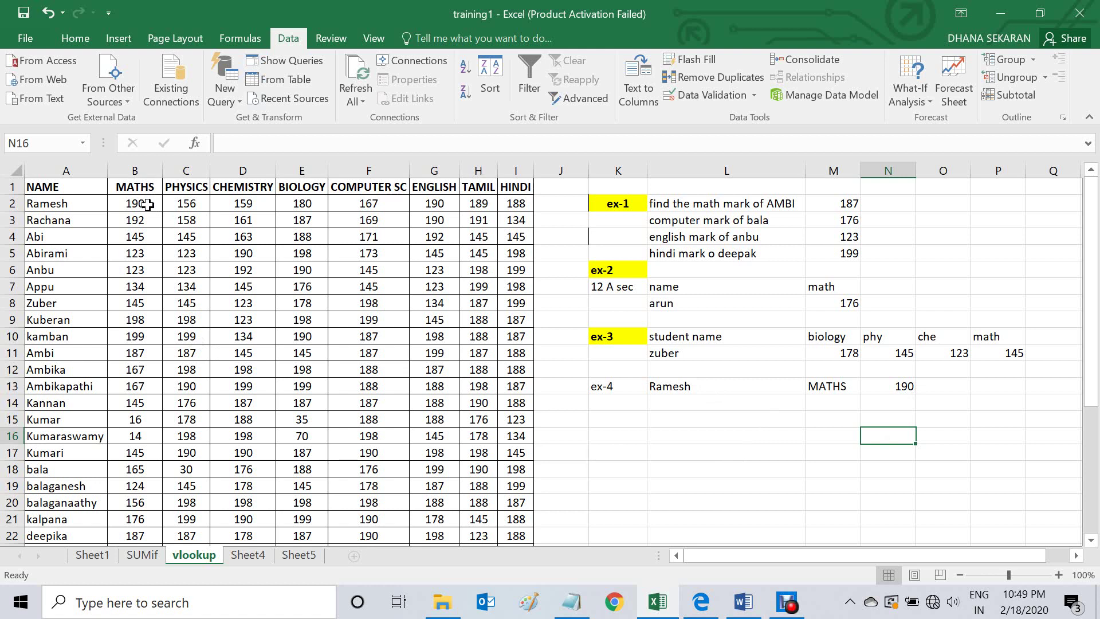
# Step: Switch L13's dropdown to the third student, listed in row 4, and compare the mark with the table
pyautogui.click(46, 236)
pyautogui.click(768, 386)
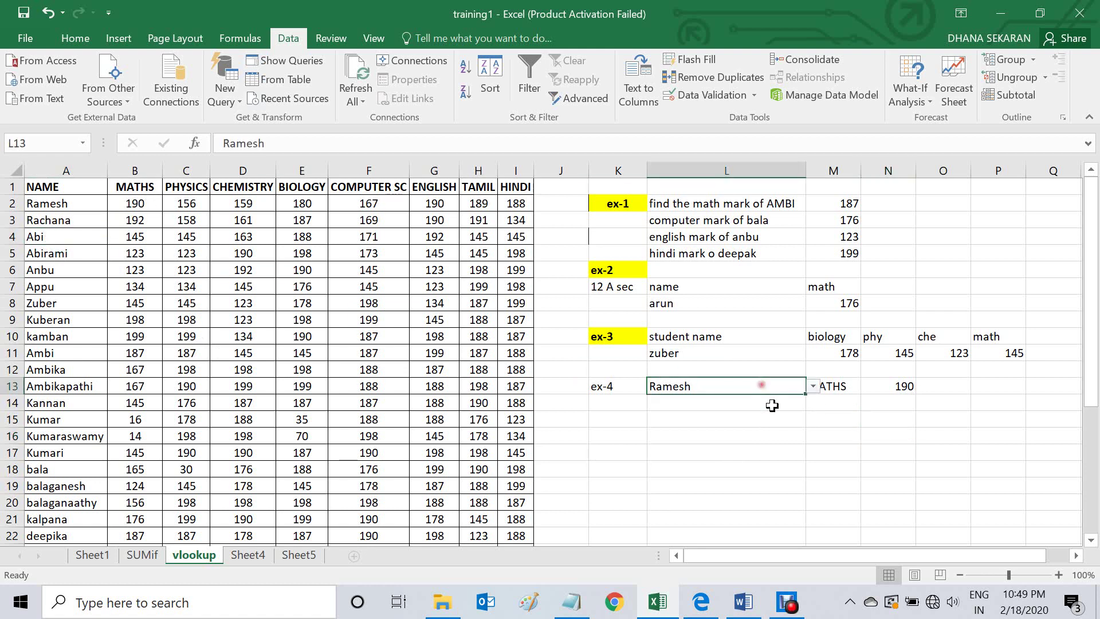
pyautogui.click(812, 390)
pyautogui.click(794, 424)
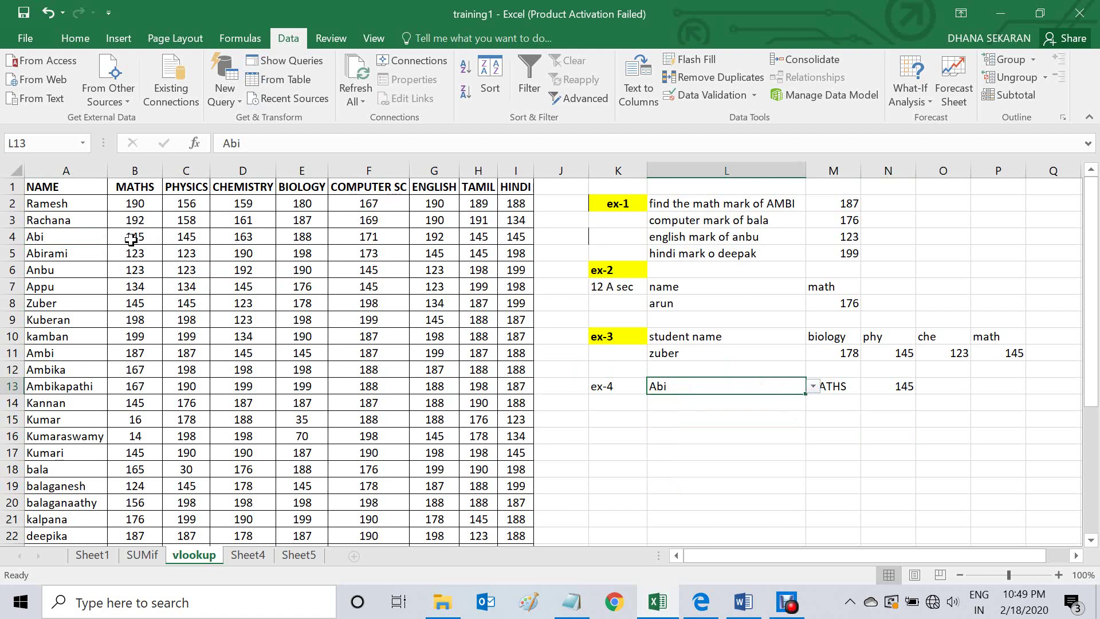
# Step: Switch M13's dropdown to ENGLISH and compare the returned mark with the student's entry in row 4 of the table
pyautogui.click(851, 387)
pyautogui.click(869, 388)
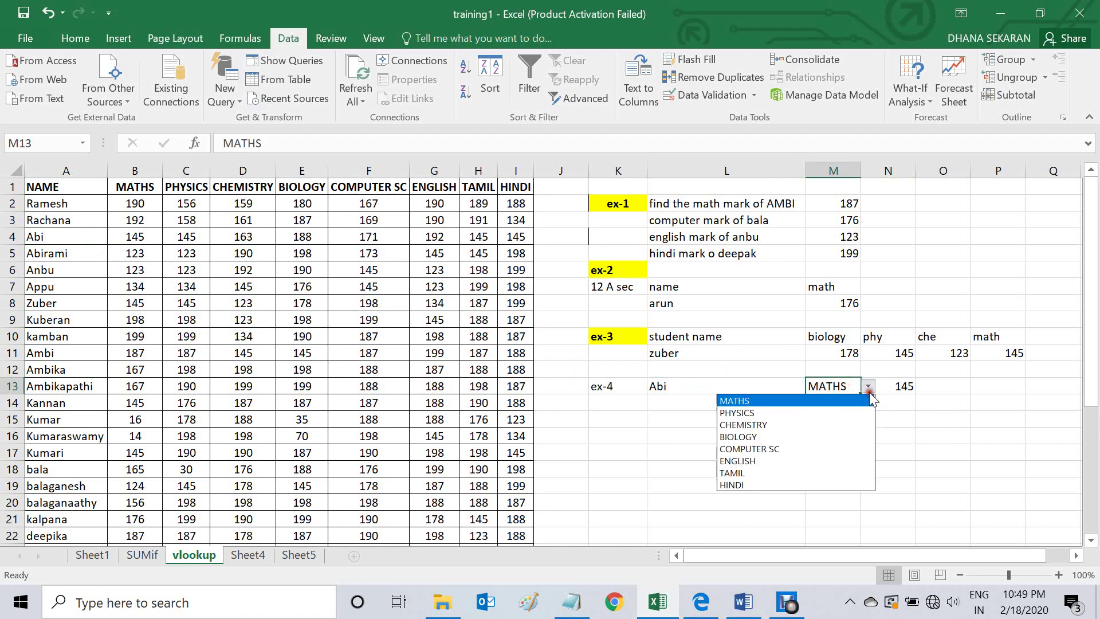
pyautogui.click(828, 461)
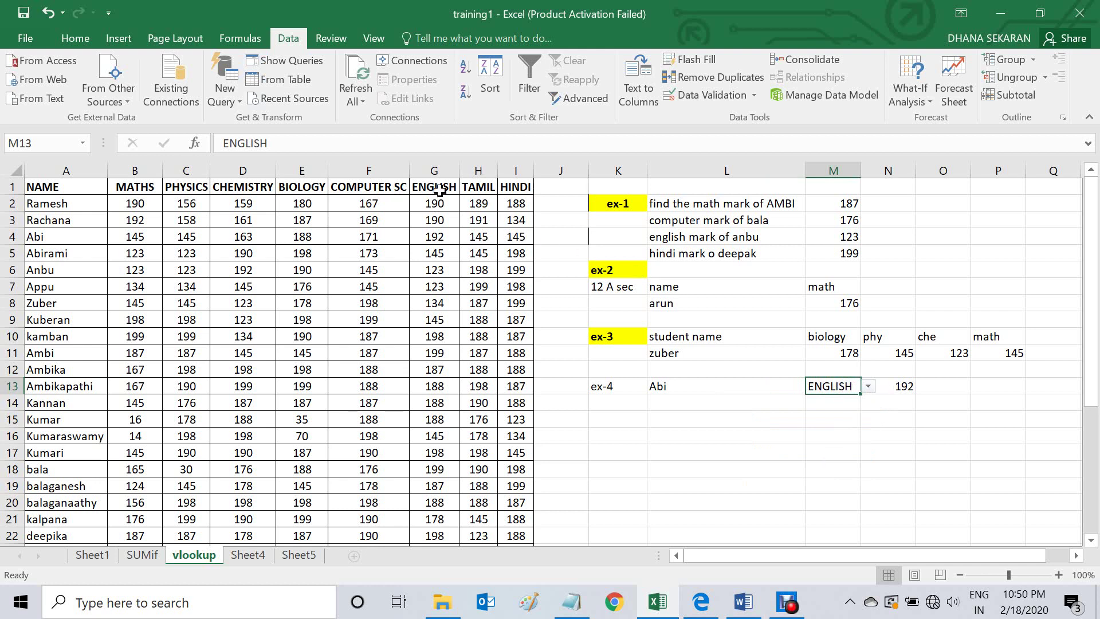
pyautogui.click(40, 237)
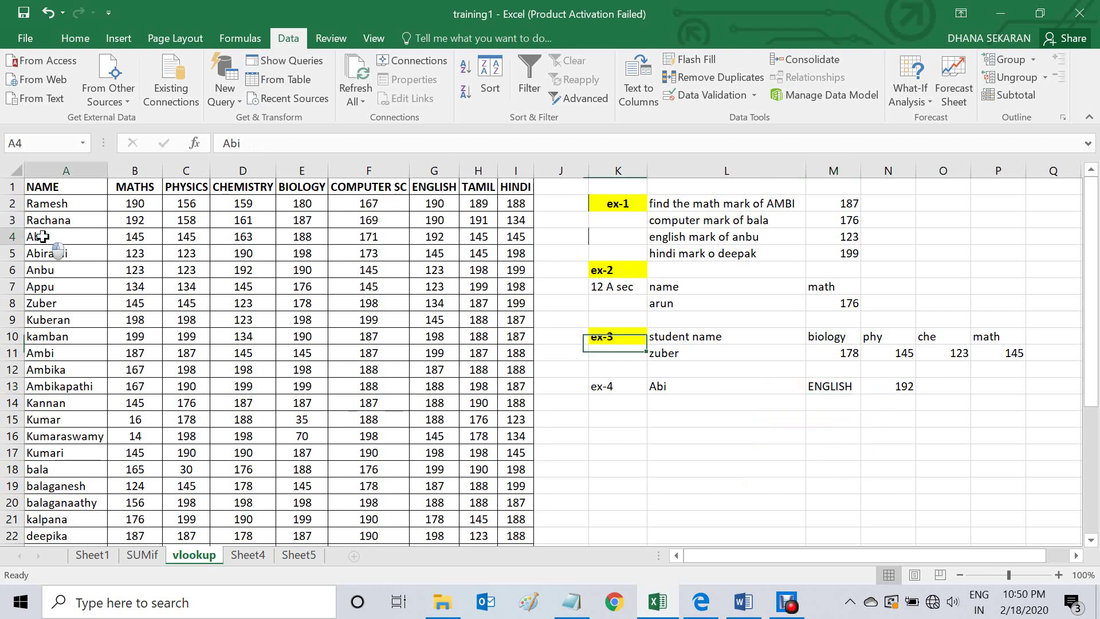
pyautogui.click(137, 237)
pyautogui.click(206, 237)
pyautogui.click(354, 237)
pyautogui.click(441, 237)
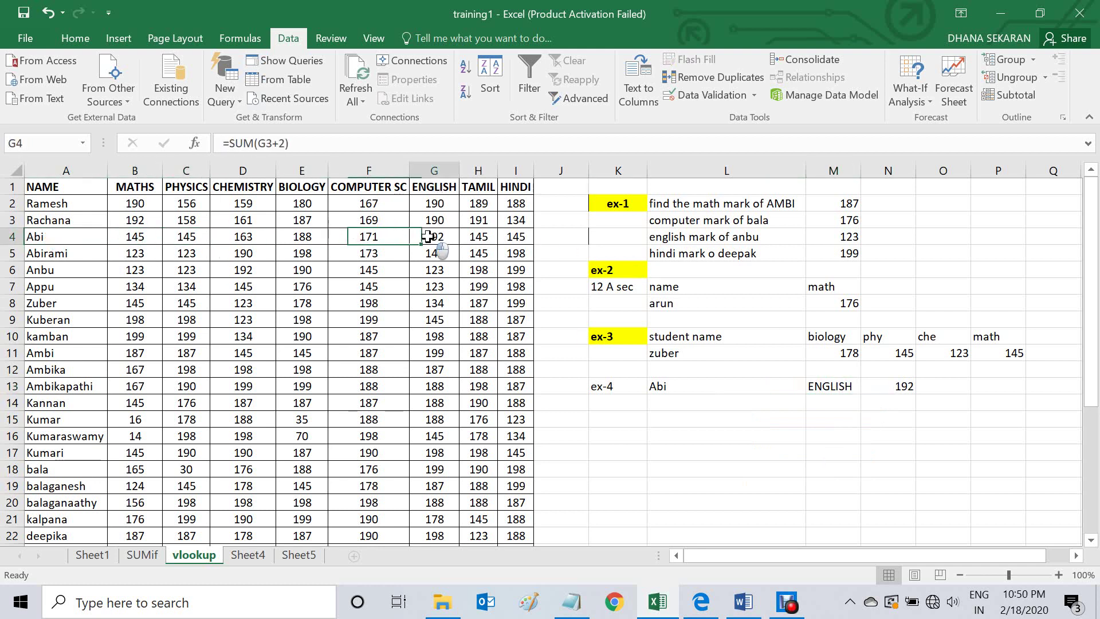
pyautogui.click(721, 445)
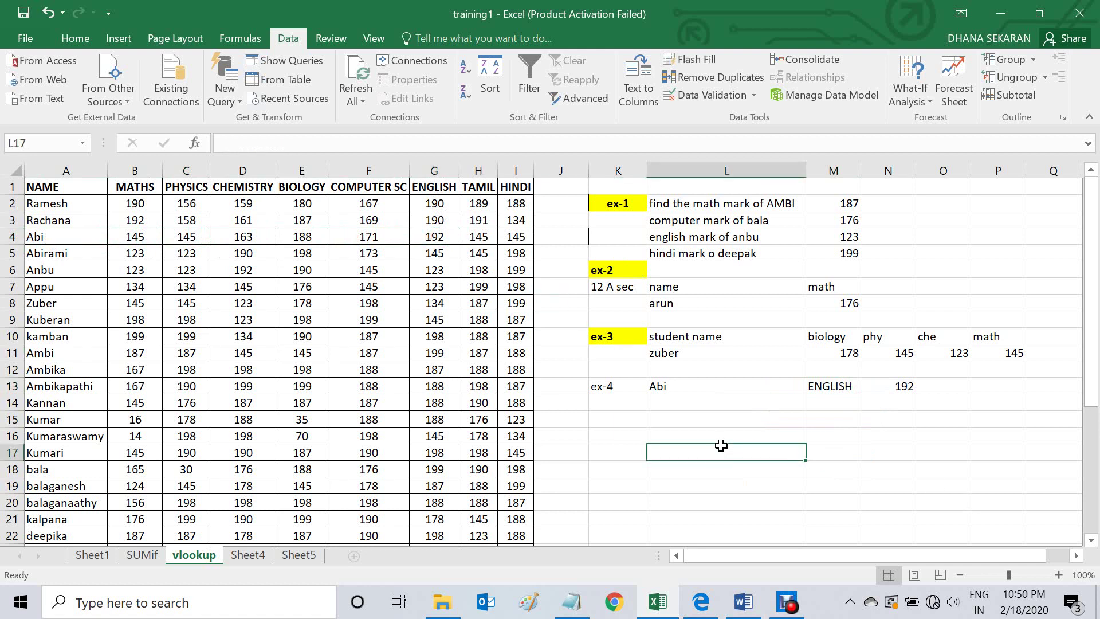
# Step: Fill the ex-4 label in K13 with yellow, like the other exercise labels
pyautogui.click(624, 390)
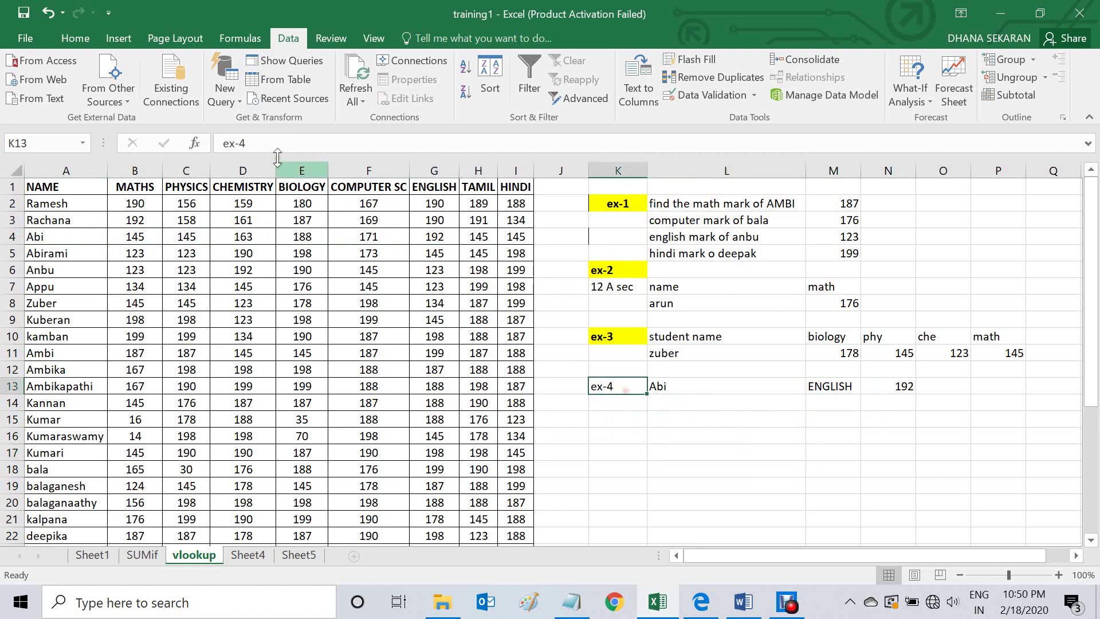
pyautogui.click(73, 34)
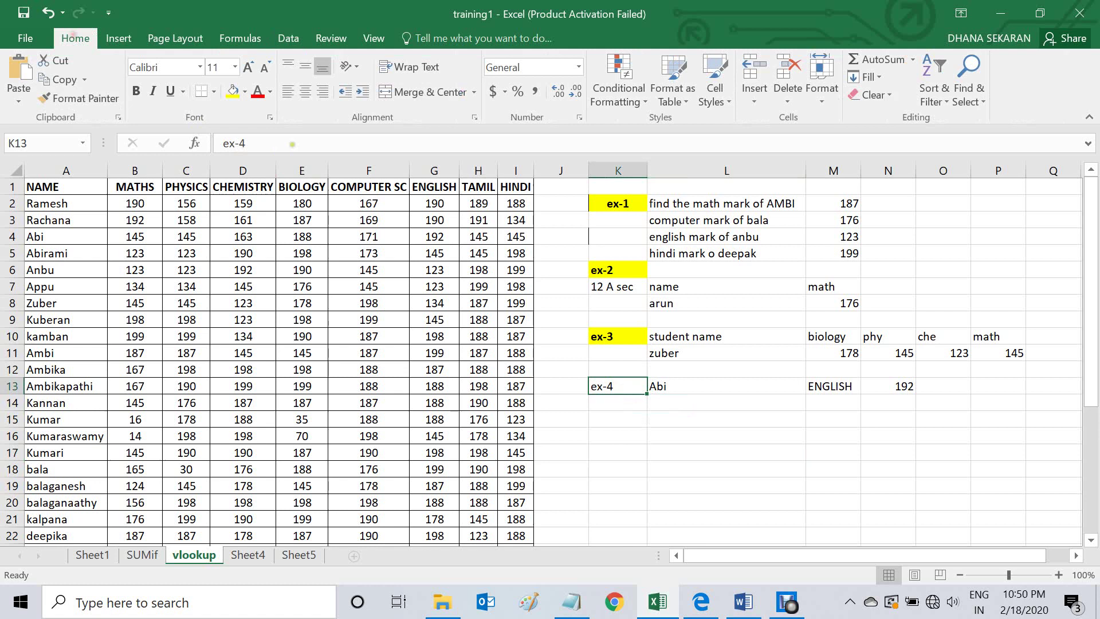
pyautogui.click(233, 97)
pyautogui.click(628, 434)
pyautogui.click(736, 390)
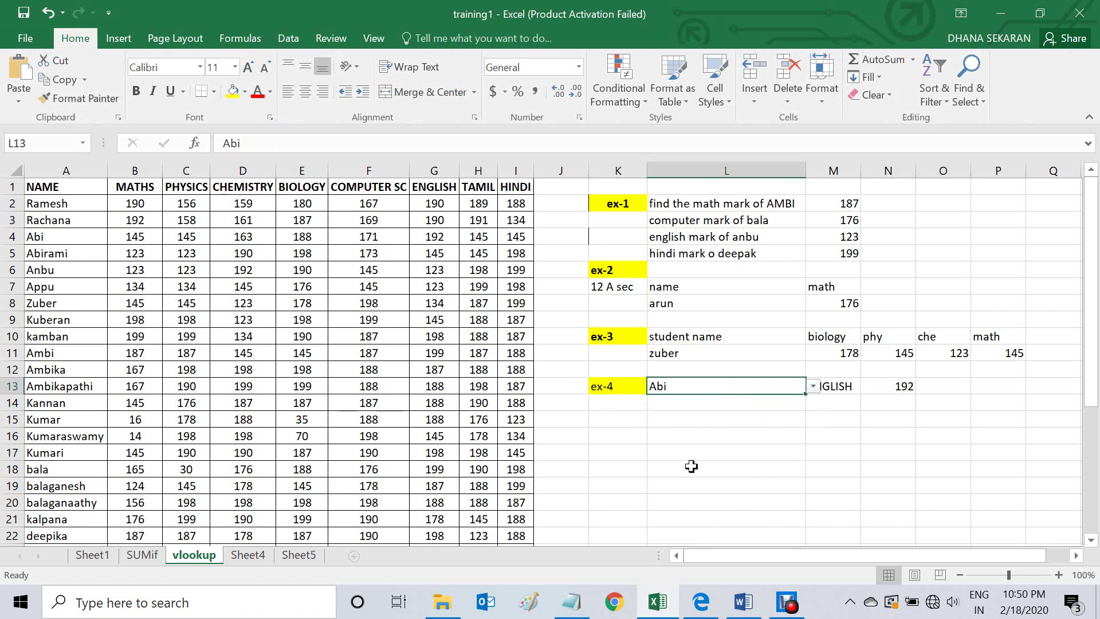
# Step: Redefine L15's list validation with source =$A$2:$A$34 and choose the second student from its dropdown
pyautogui.click(702, 420)
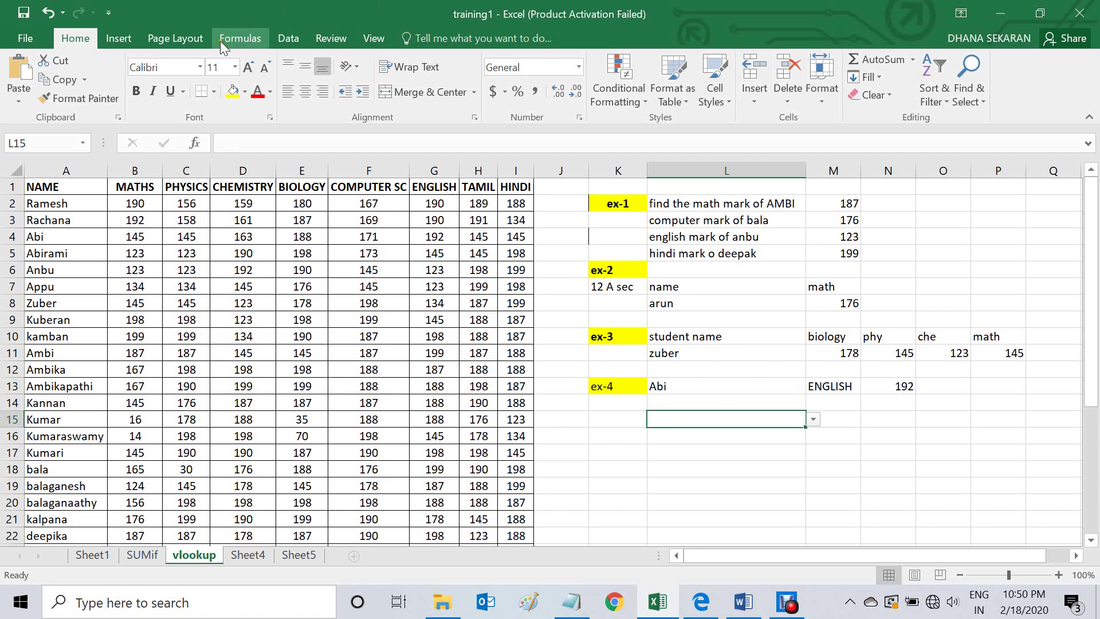
pyautogui.click(300, 36)
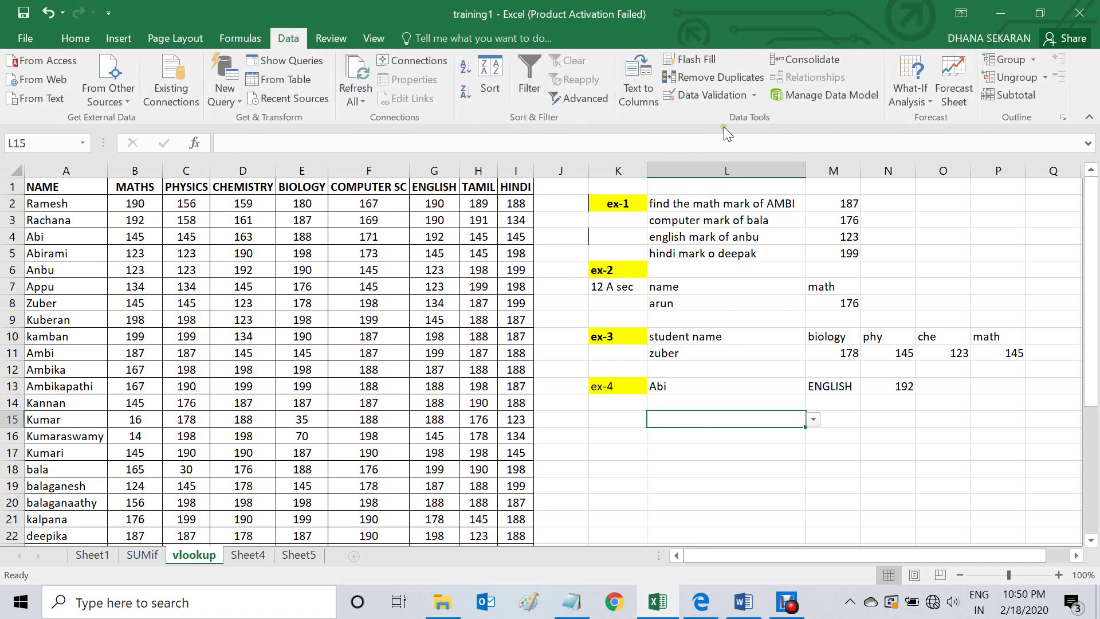
pyautogui.click(711, 93)
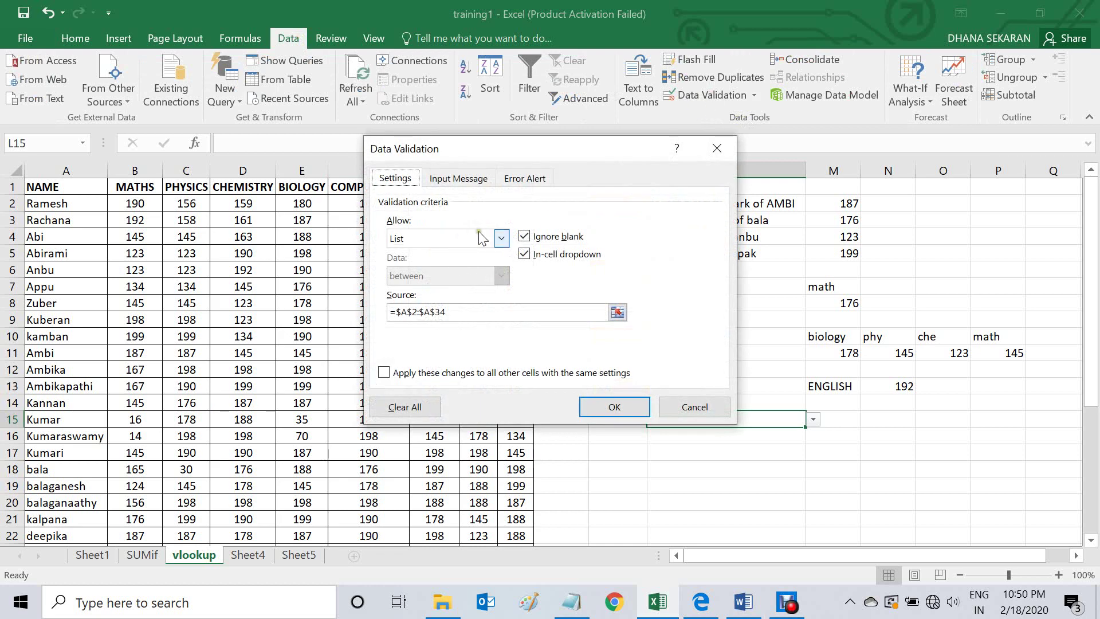
pyautogui.click(501, 239)
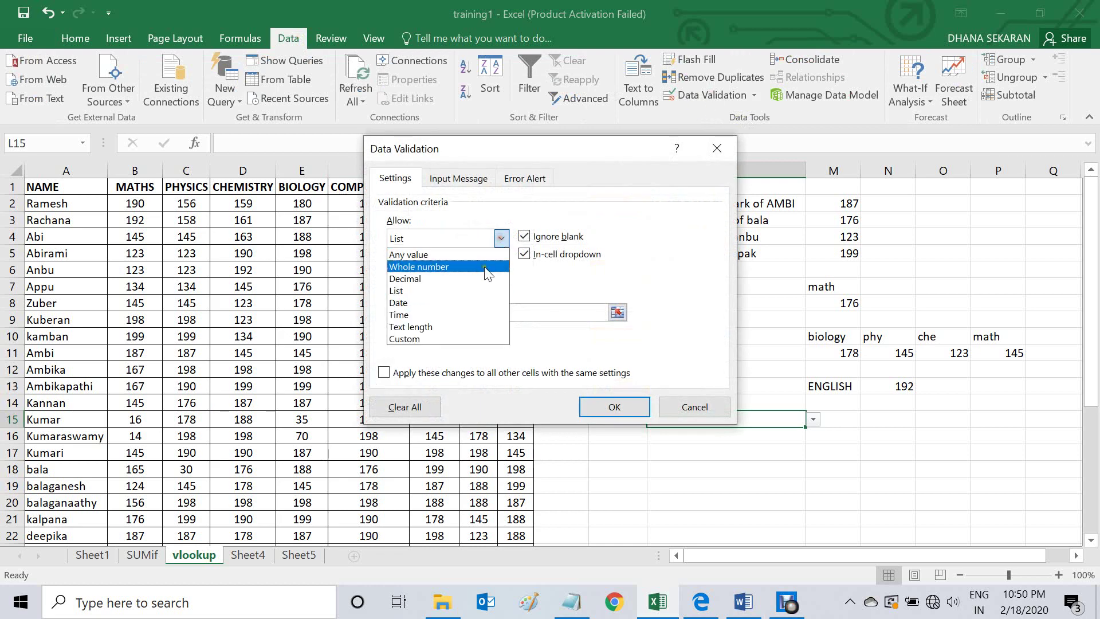
pyautogui.click(412, 290)
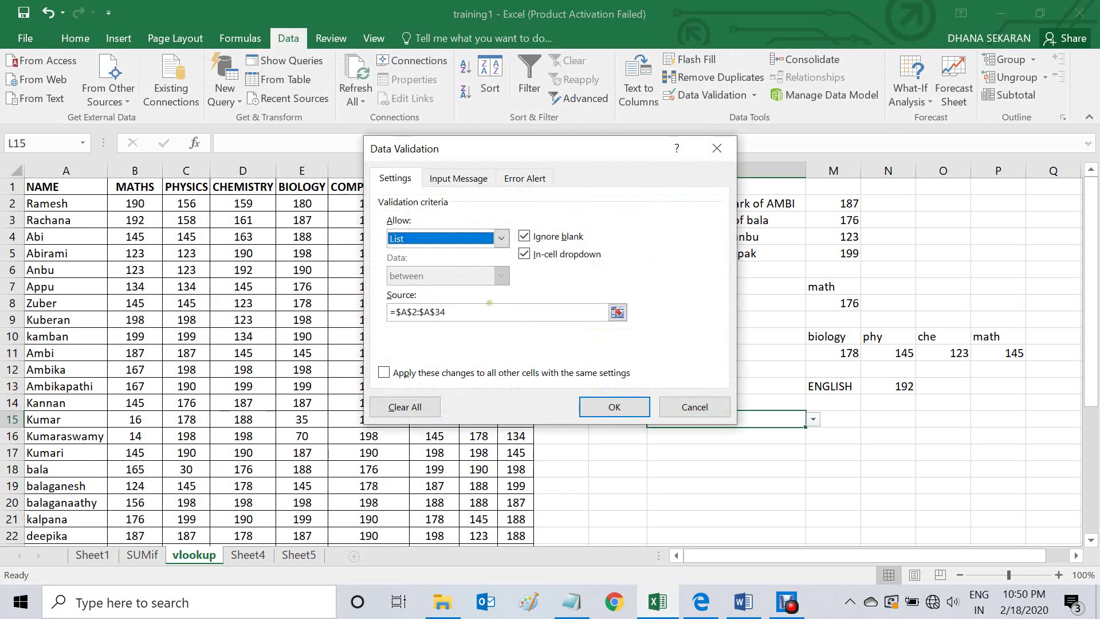
pyautogui.moveTo(449, 311); pyautogui.dragTo(382, 315)
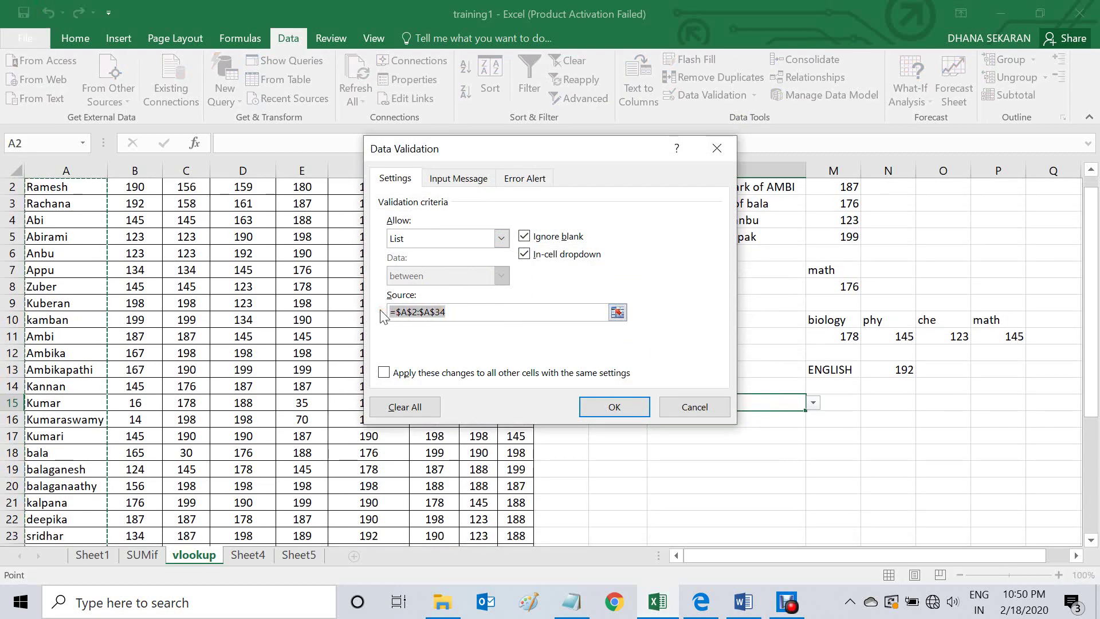
pyautogui.press('BackSpace')
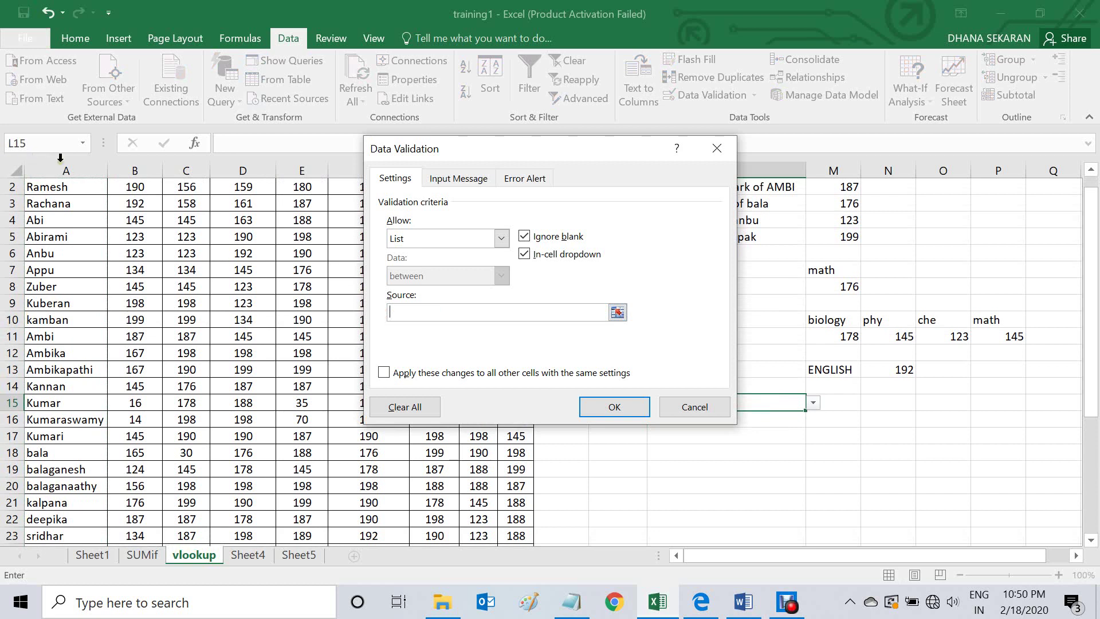
pyautogui.click(49, 187)
pyautogui.moveTo(49, 188); pyautogui.dragTo(63, 487)
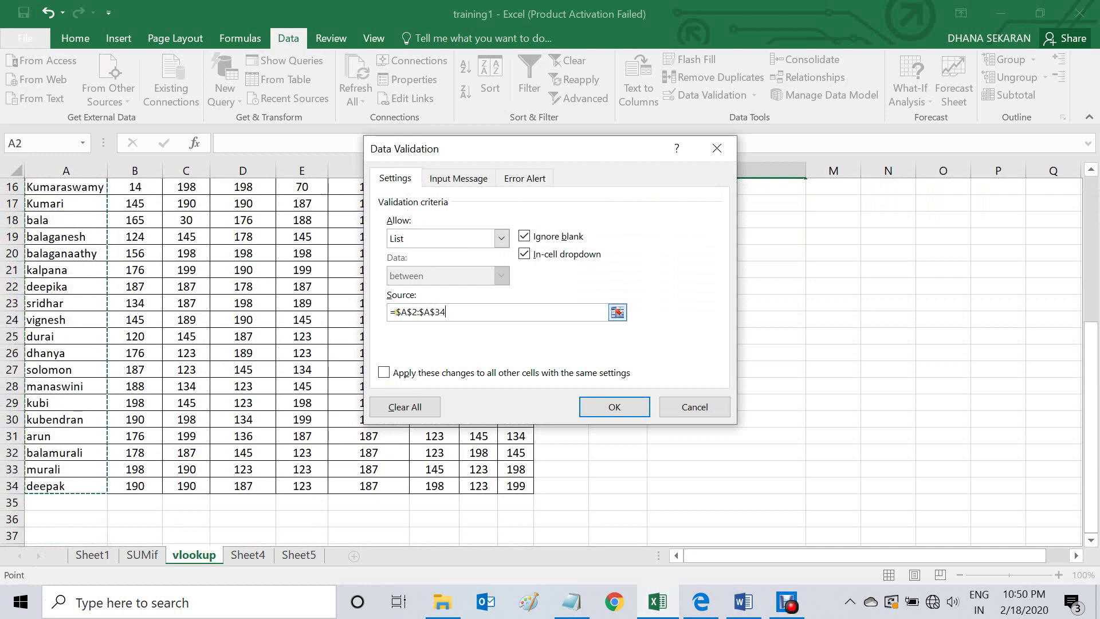
pyautogui.click(620, 407)
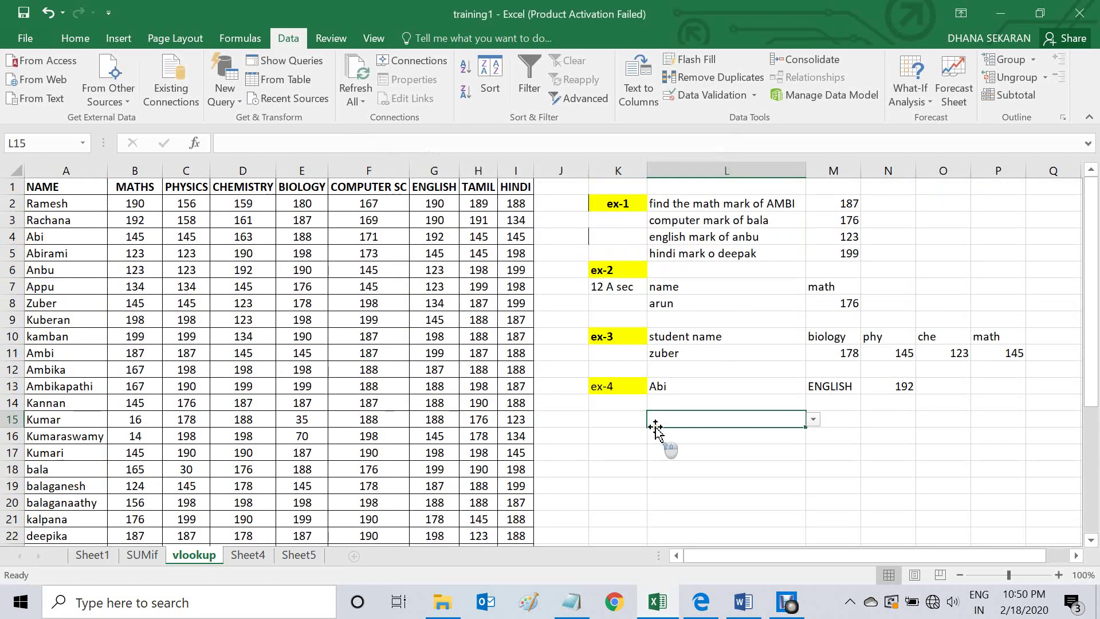
pyautogui.click(813, 419)
pyautogui.click(712, 446)
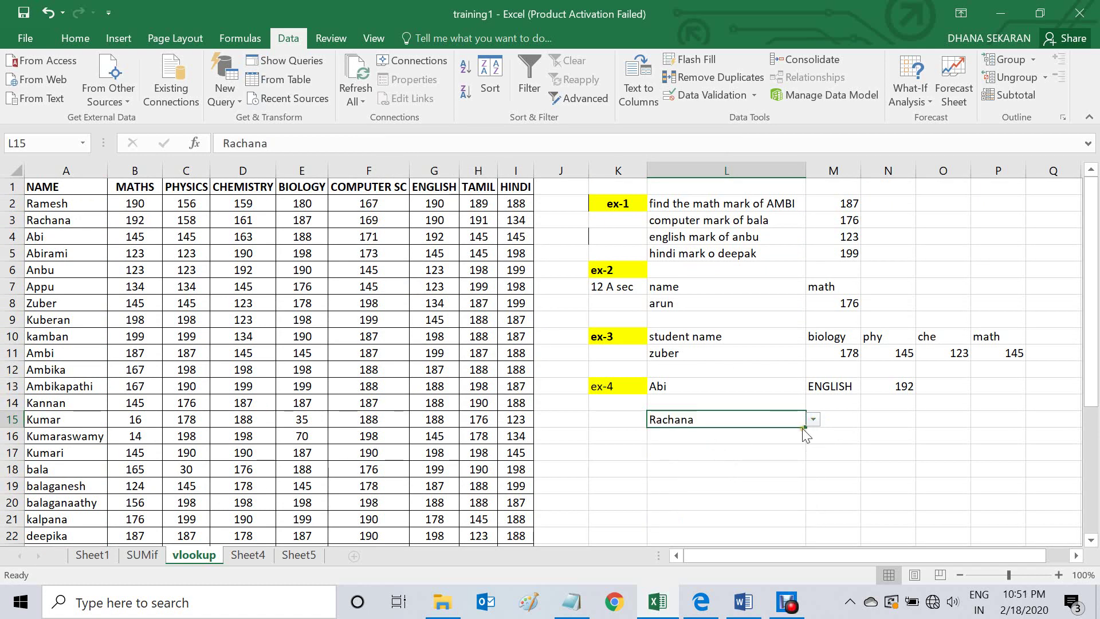
# Step: Apply list validation with source =$B$1:$I$1 to M15 and choose MATHS from its dropdown
pyautogui.click(846, 419)
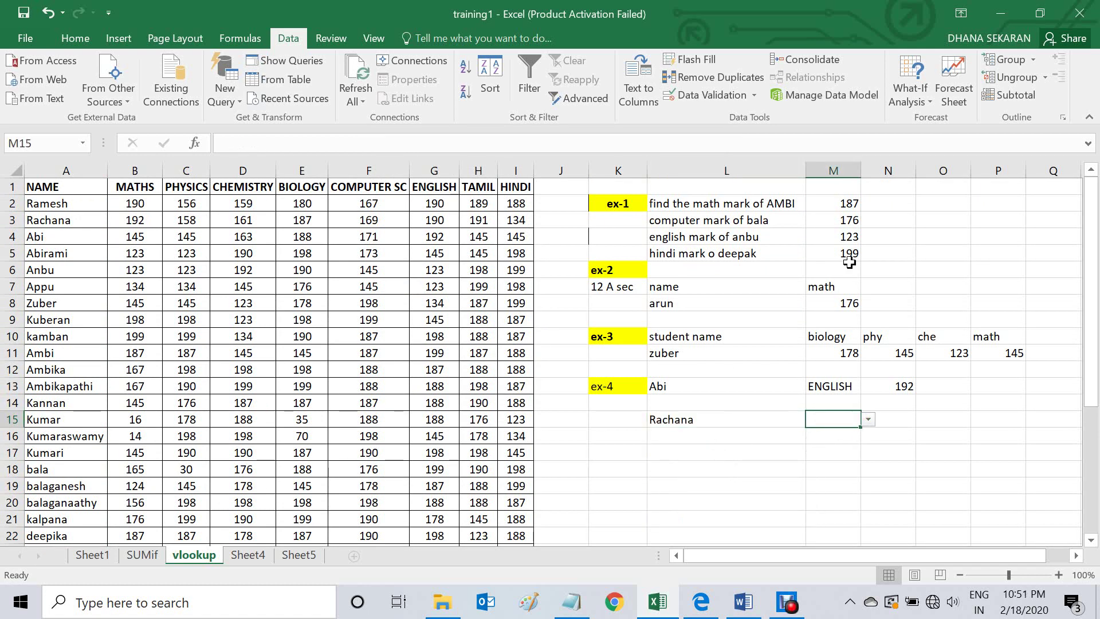
pyautogui.click(713, 95)
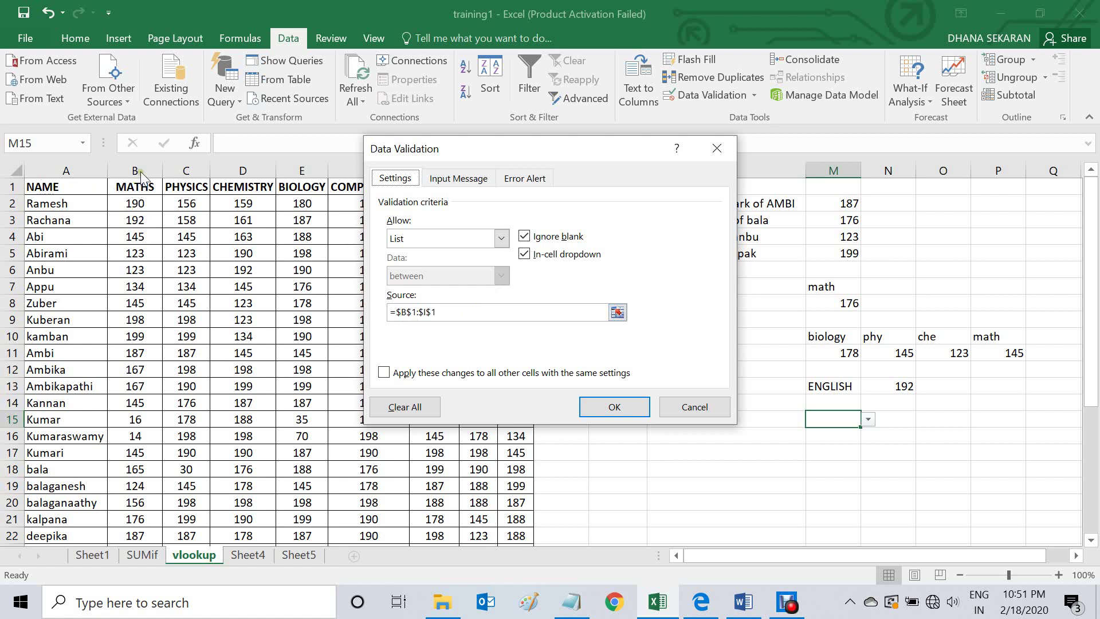
pyautogui.click(619, 408)
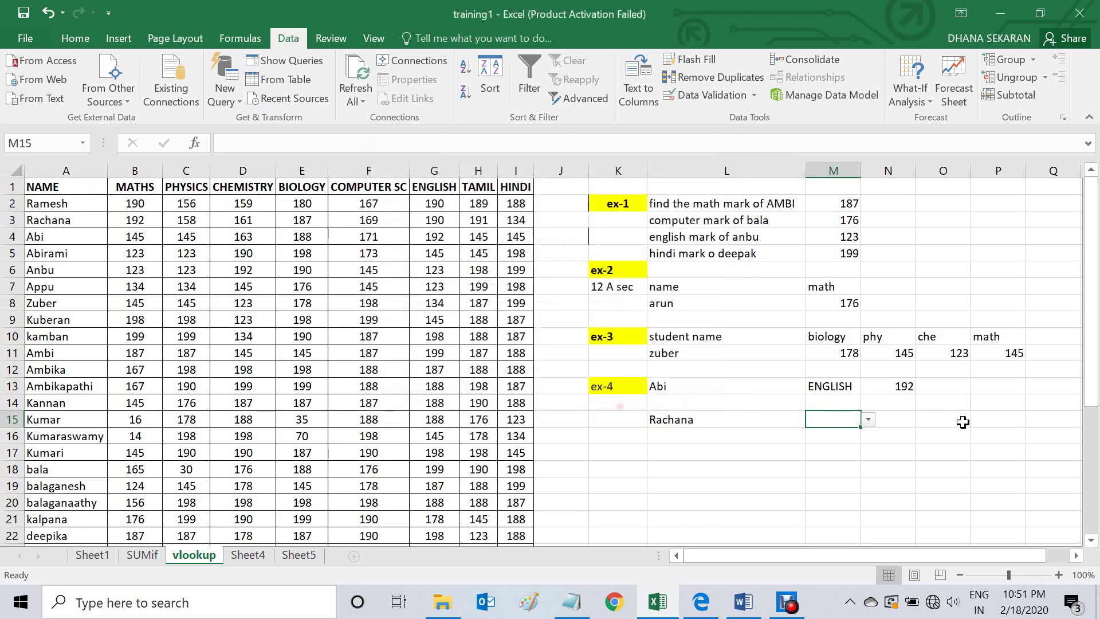
pyautogui.click(868, 420)
pyautogui.click(786, 435)
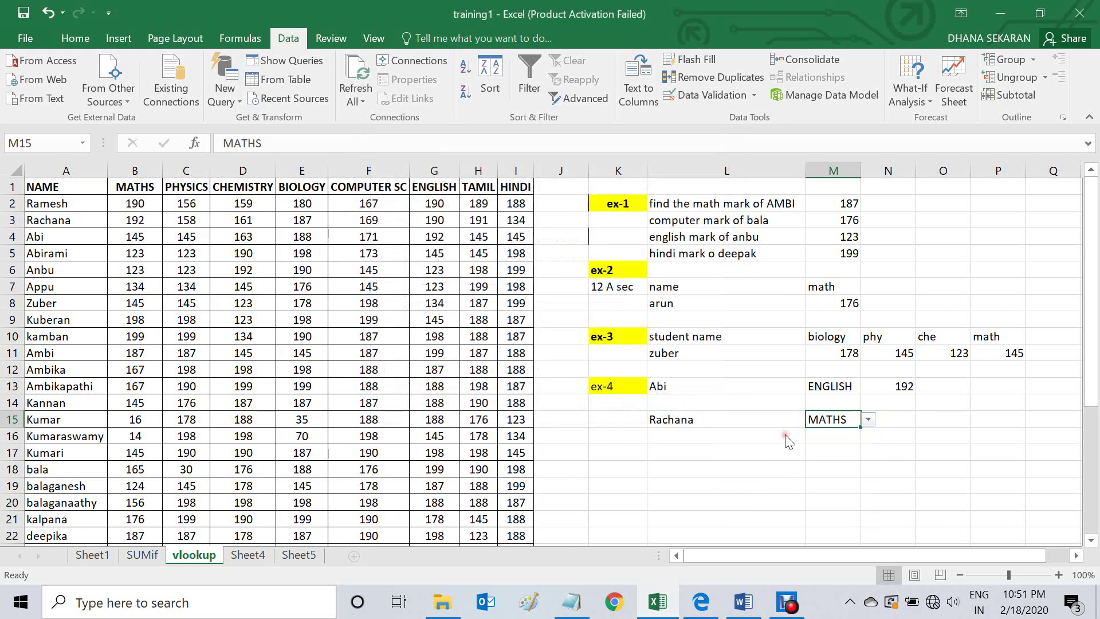
# Step: Start a VLOOKUP formula in N15 with lookup value L15 and table array A2:I34
pyautogui.click(903, 418)
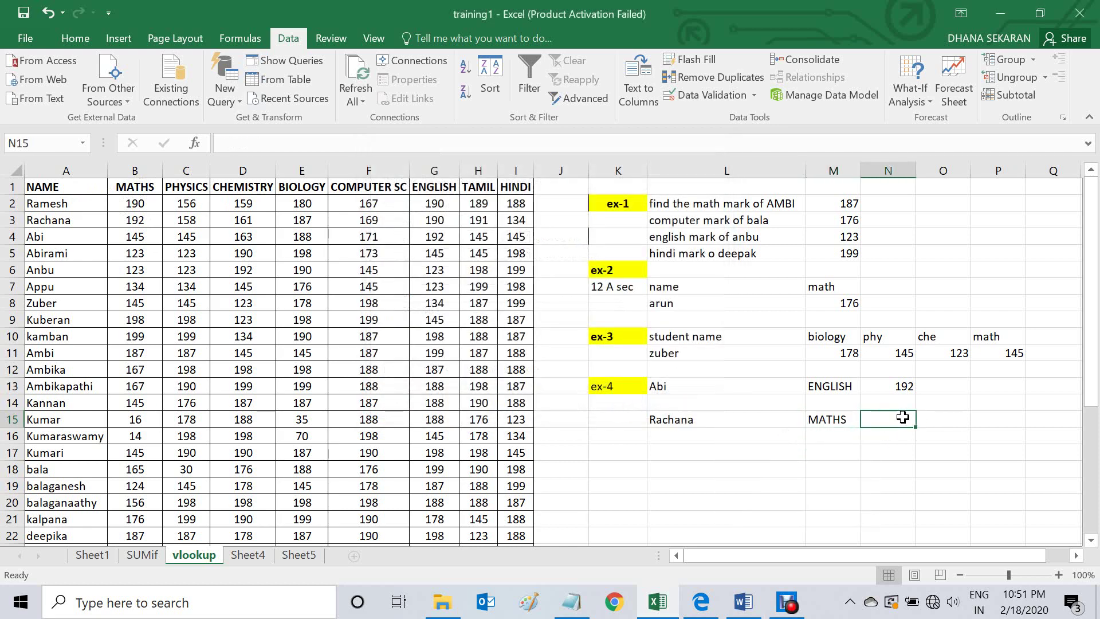
pyautogui.write('=')
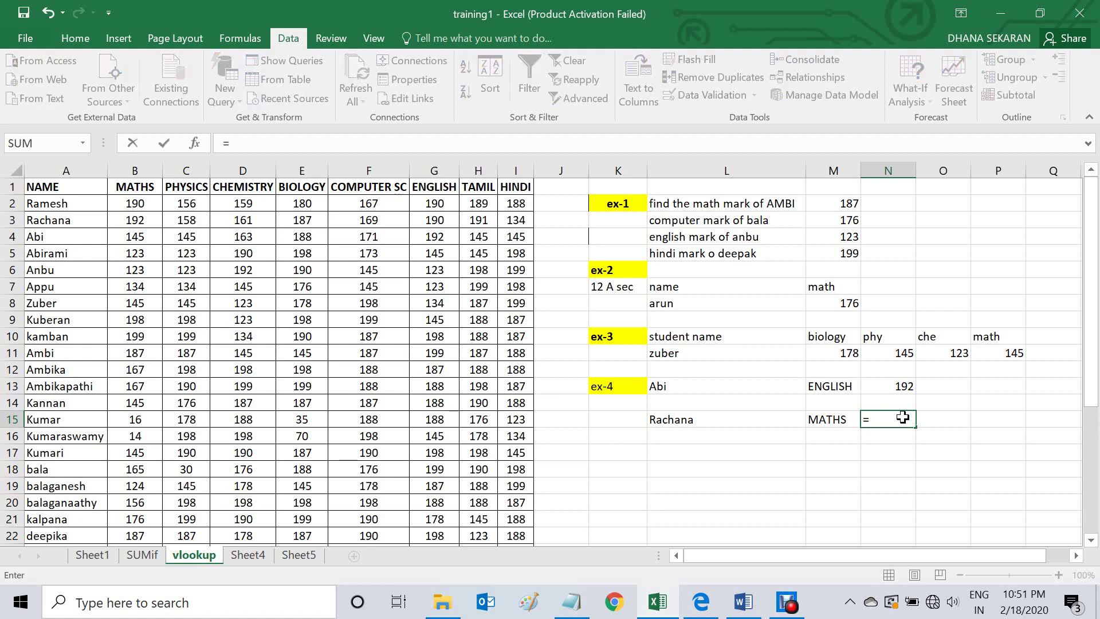
pyautogui.write('(')
pyautogui.press('BackSpace')
pyautogui.write('vlookuo')
pyautogui.press('BackSpace')
pyautogui.write('p')
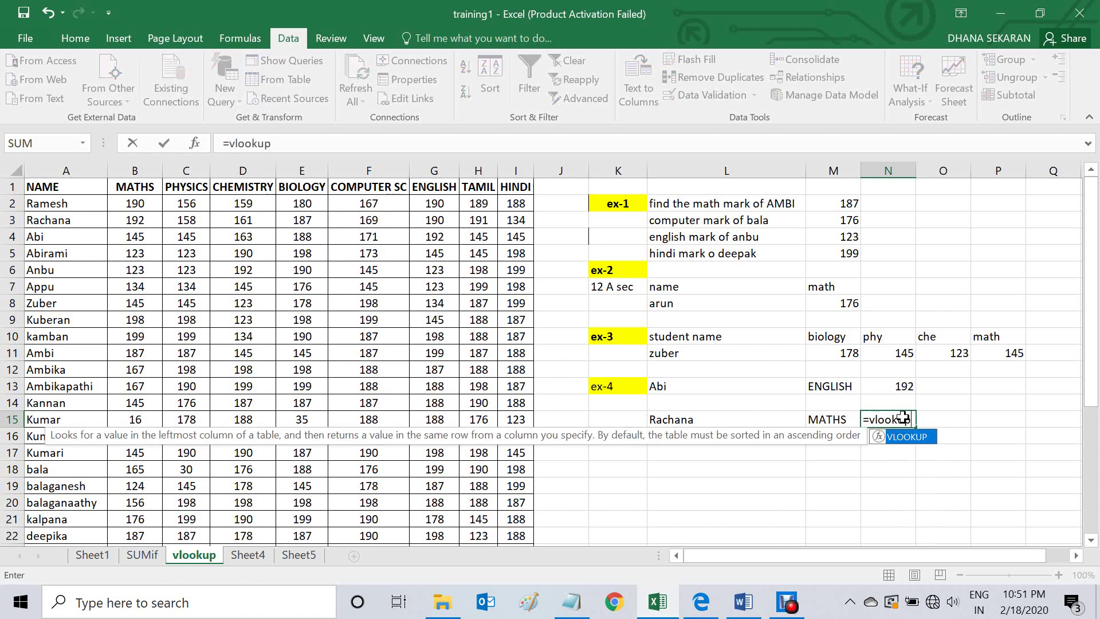
pyautogui.write('(')
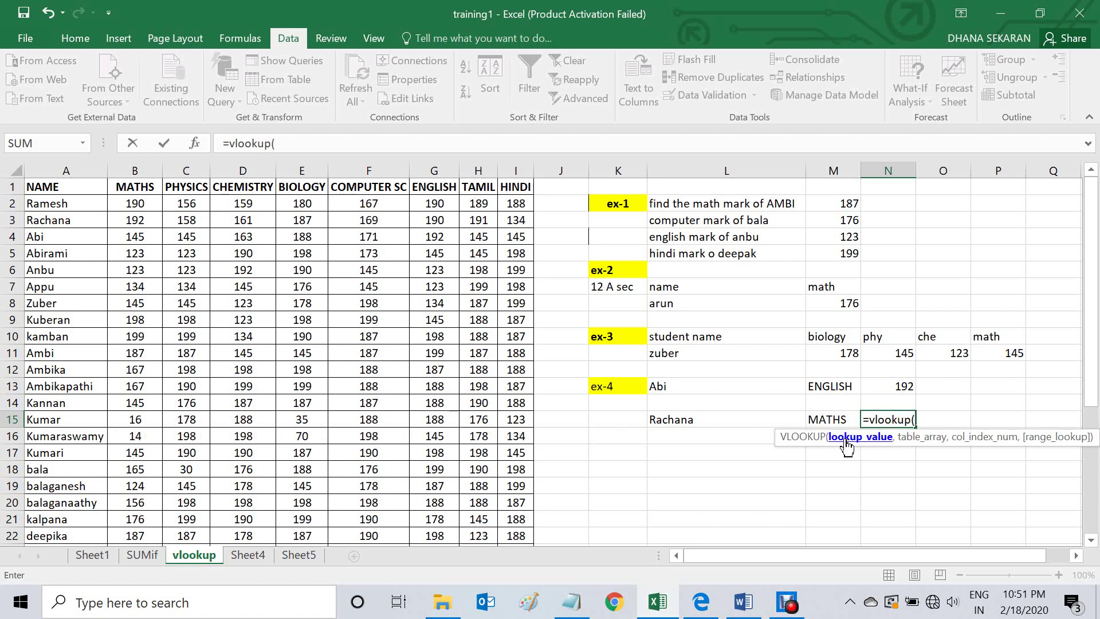
pyautogui.click(735, 419)
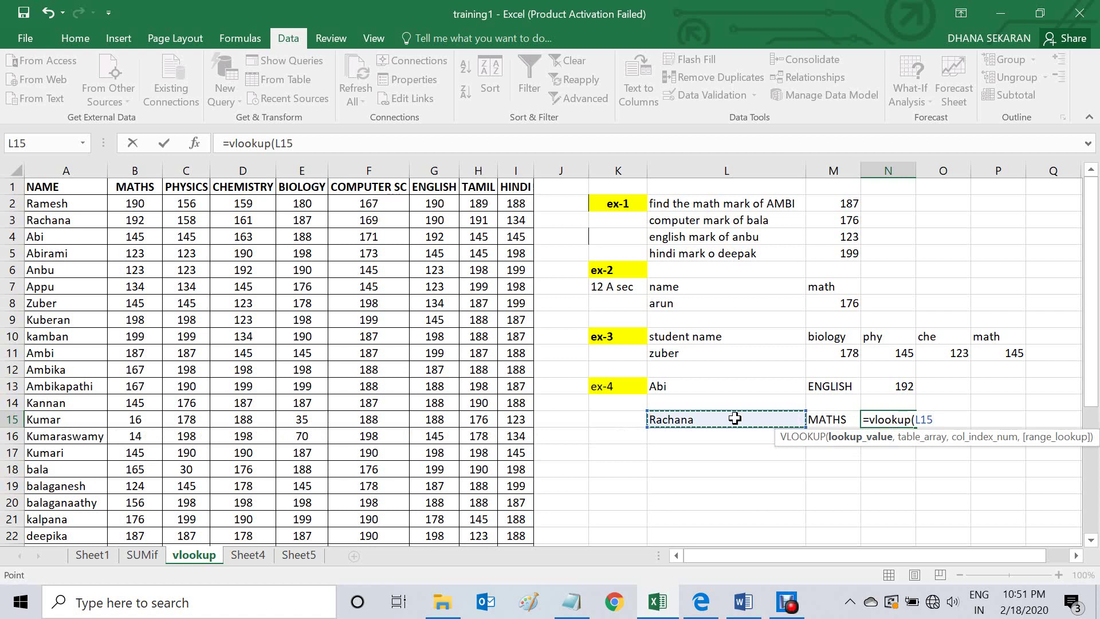
pyautogui.write(',')
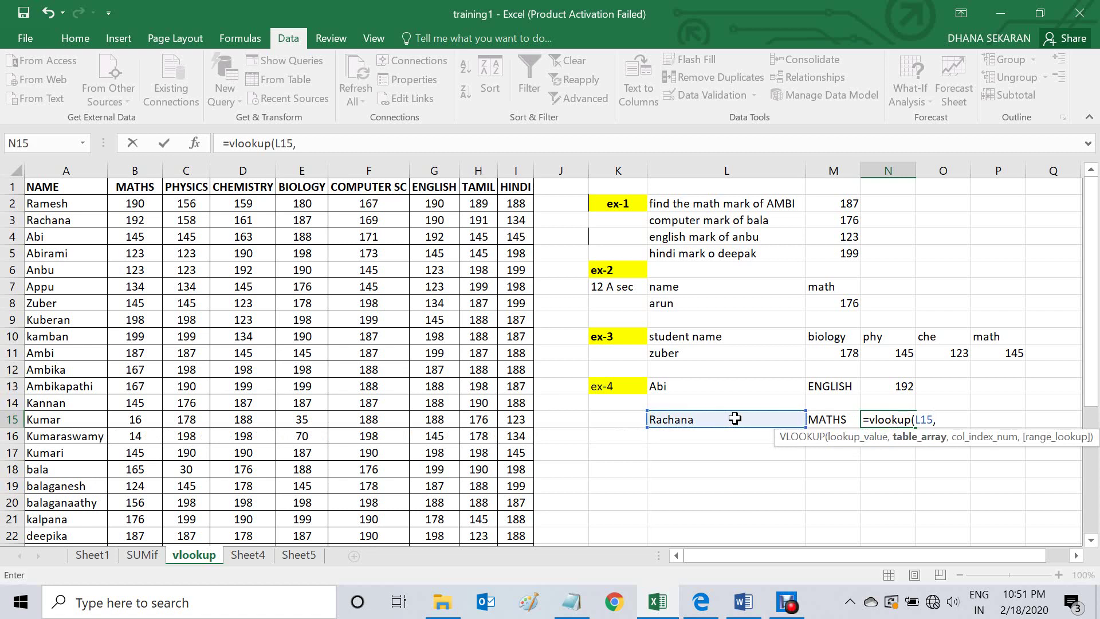
pyautogui.moveTo(47, 203); pyautogui.dragTo(509, 518)
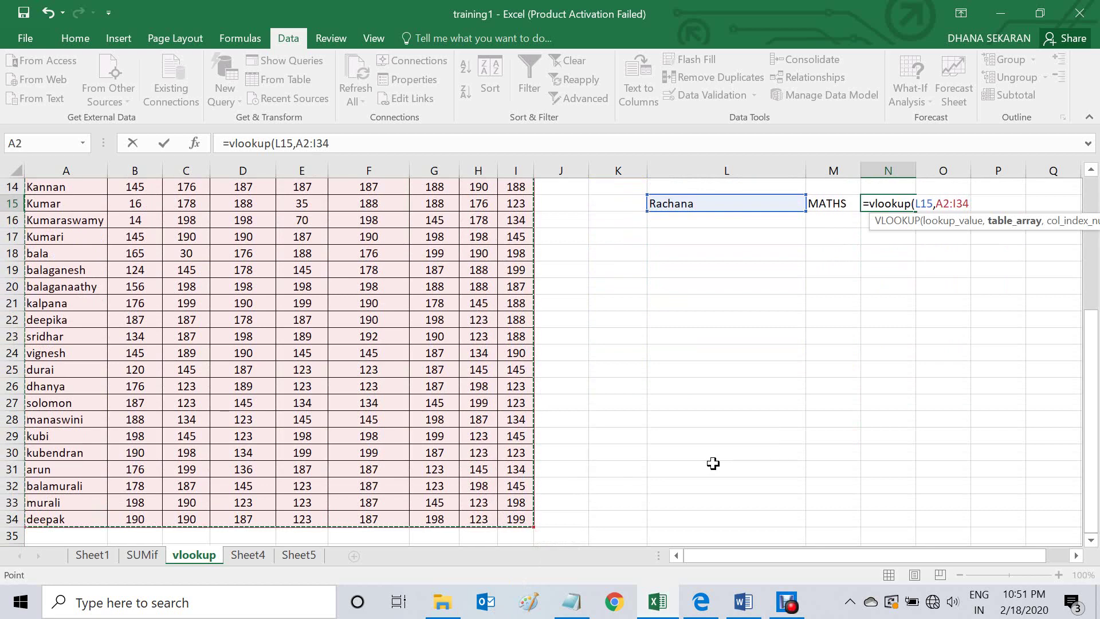
pyautogui.write(',')
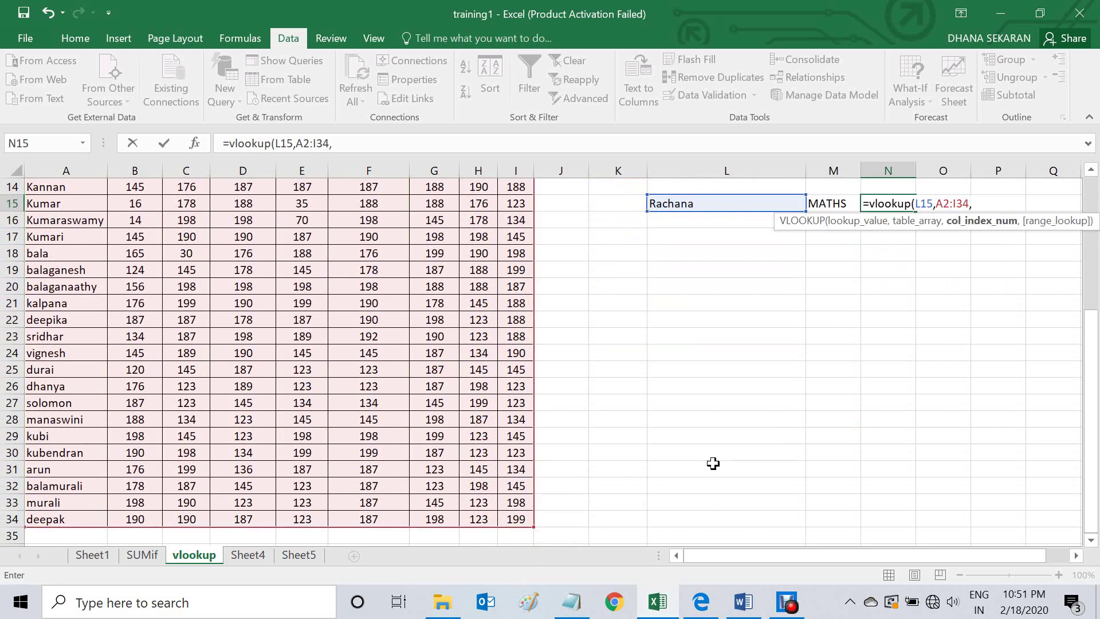
# Step: Complete the VLOOKUP in N15 with MATCH(M15,A1:I1,0) as the column index and 0 as the range lookup
pyautogui.write('match')
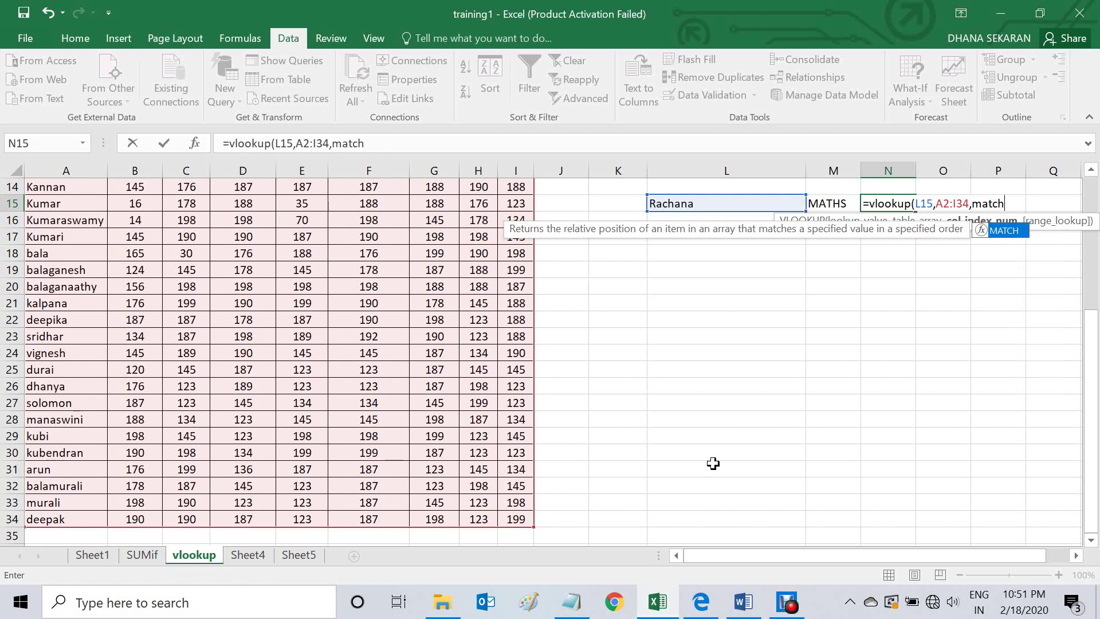
pyautogui.write('(')
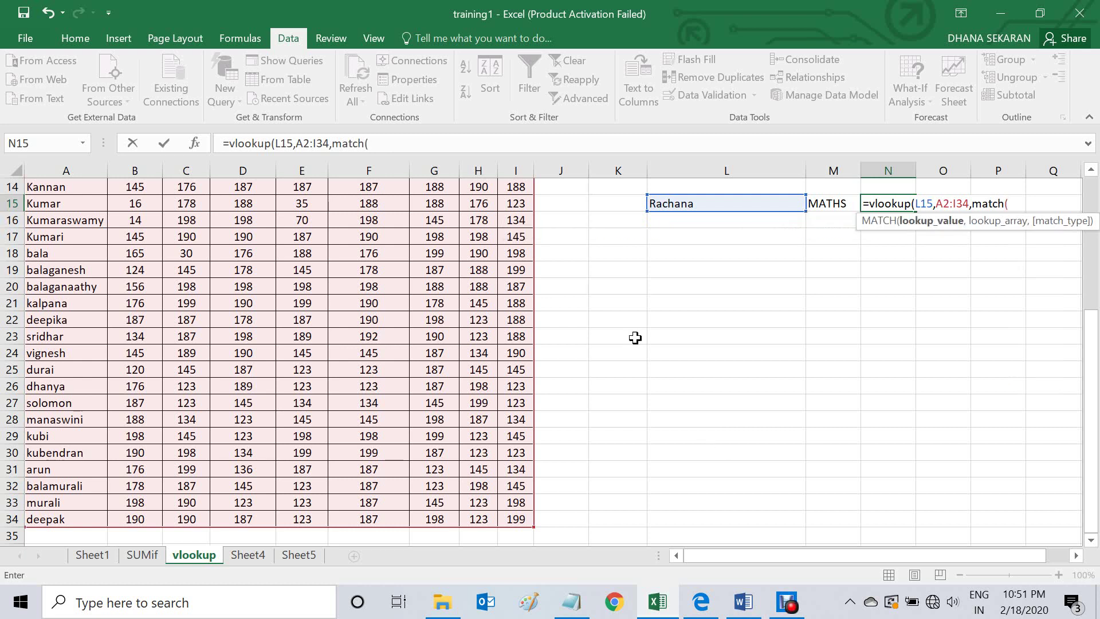
pyautogui.click(832, 201)
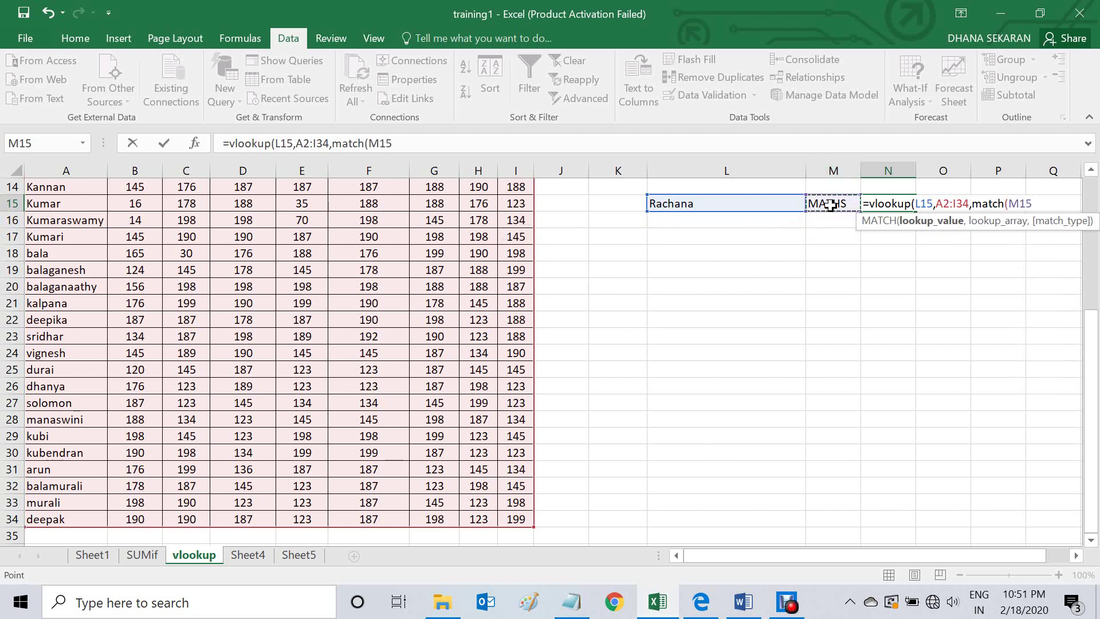
pyautogui.write(',')
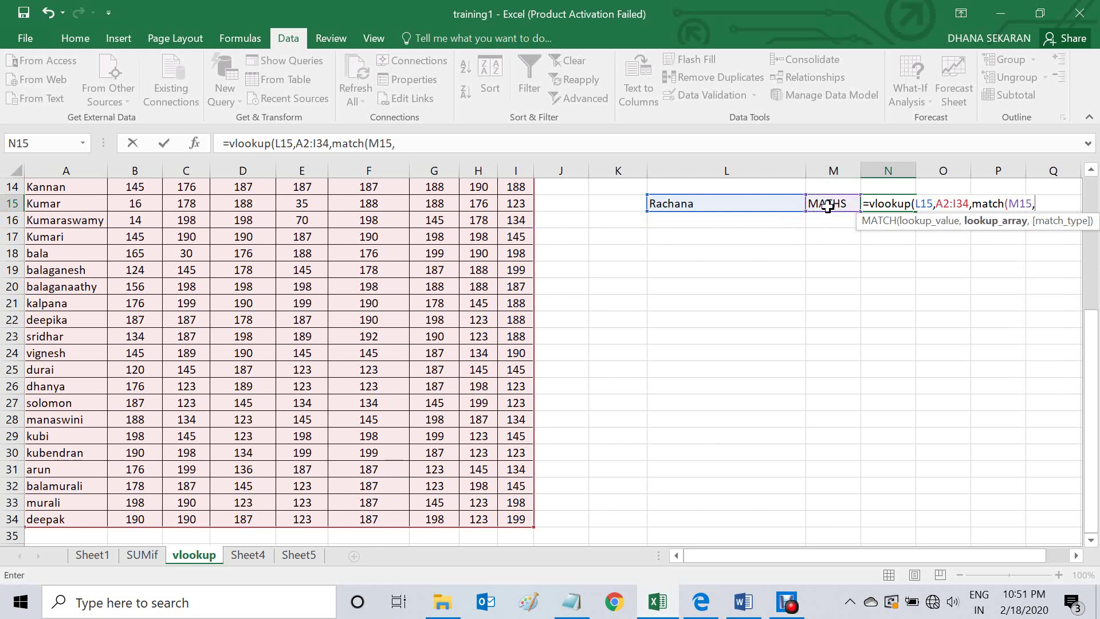
pyautogui.scroll(5, 613, 346)
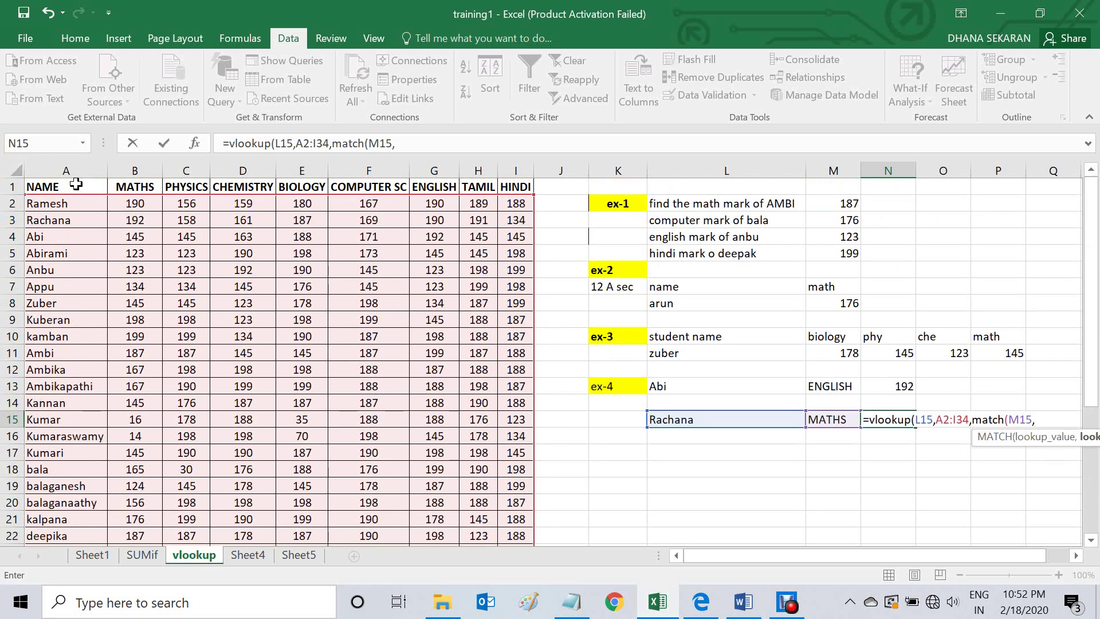
pyautogui.moveTo(75, 186); pyautogui.dragTo(511, 192)
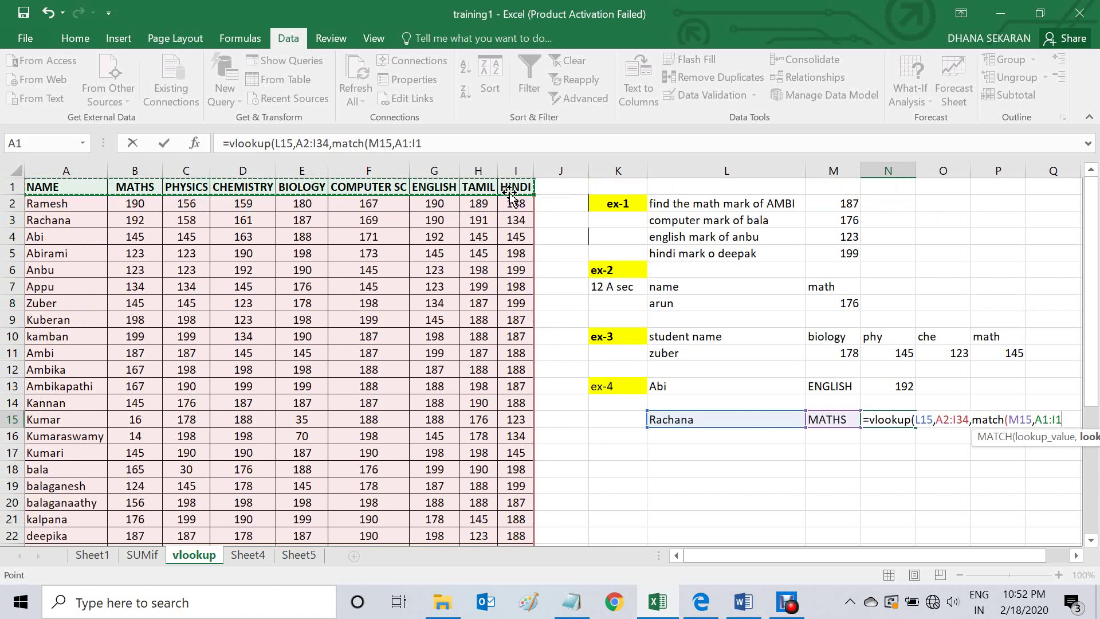
pyautogui.write(',0')
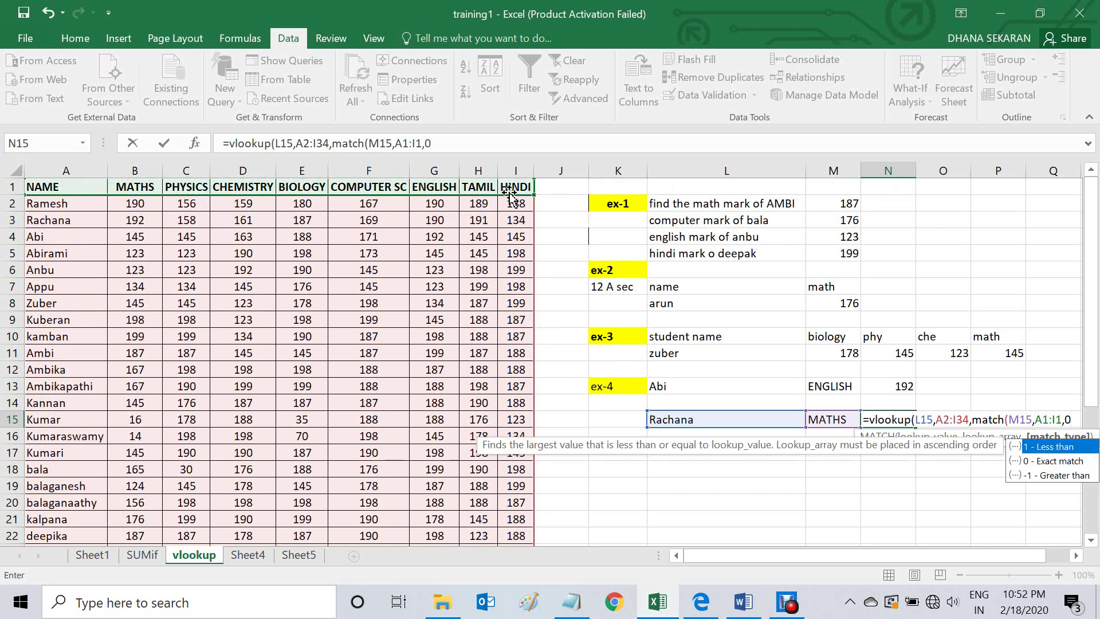
pyautogui.write(')')
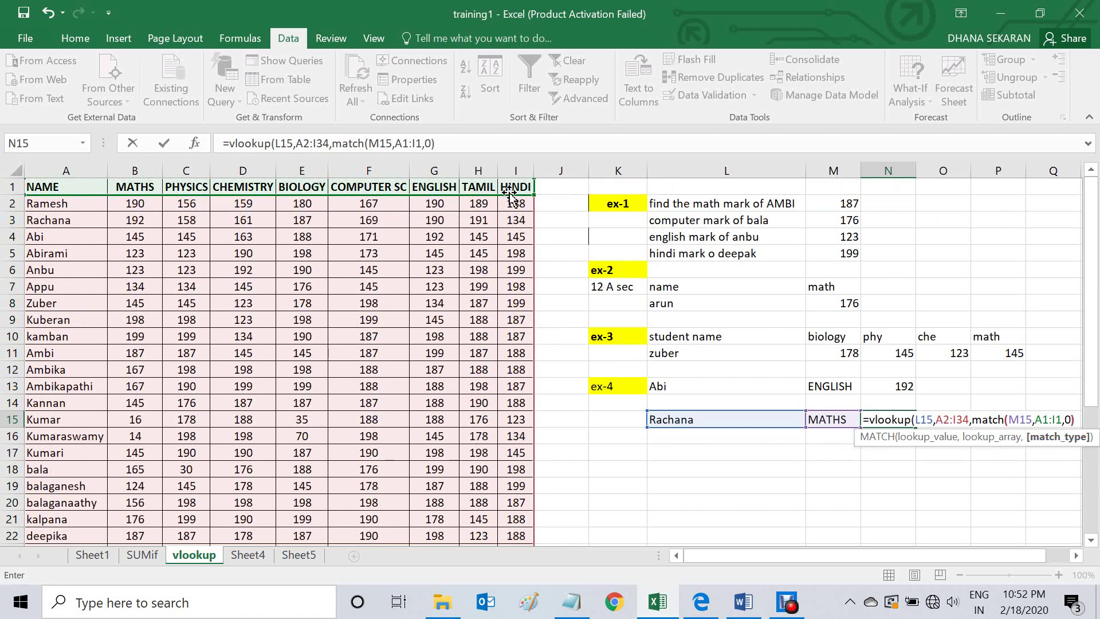
pyautogui.write(',0')
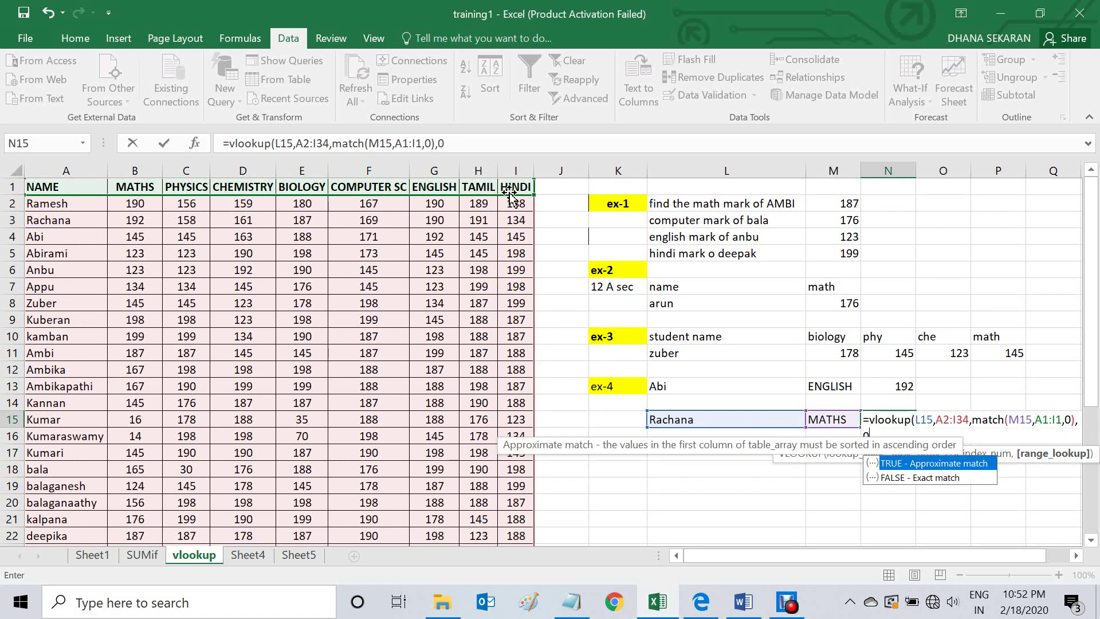
pyautogui.write(')')
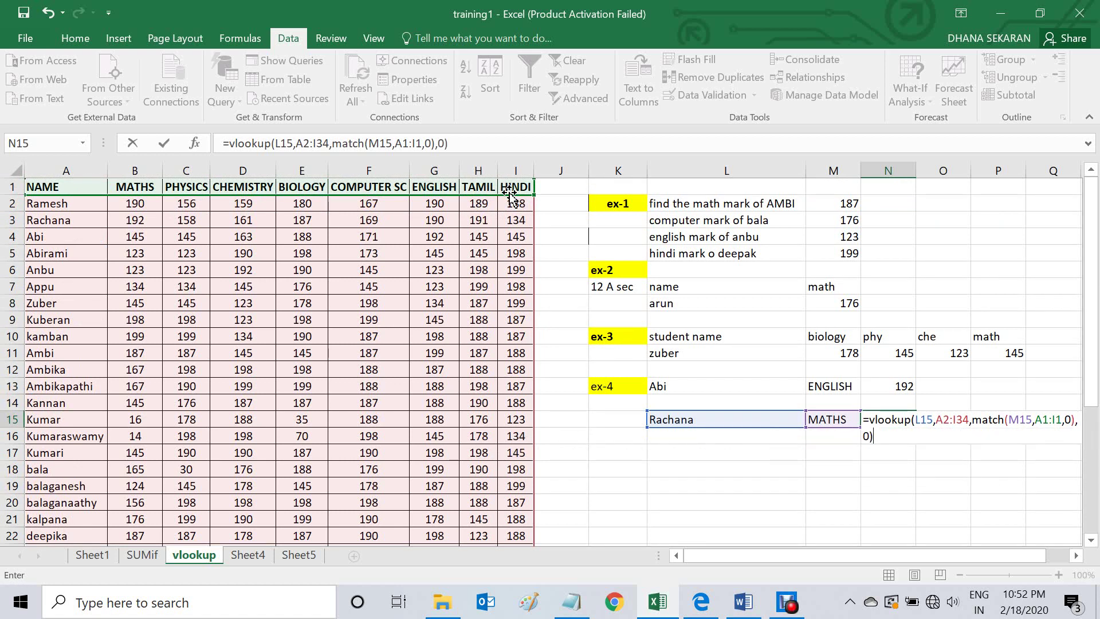
pyautogui.press('Return')
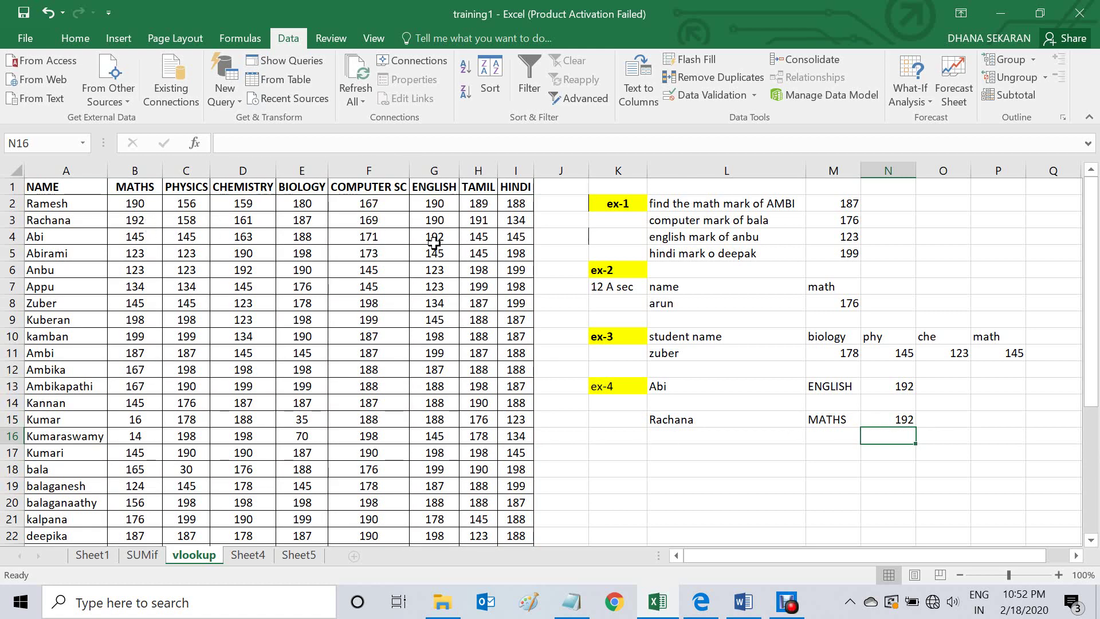
# Step: Switch the subject in M15 to HINDI using its dropdown list
pyautogui.click(821, 417)
pyautogui.click(870, 420)
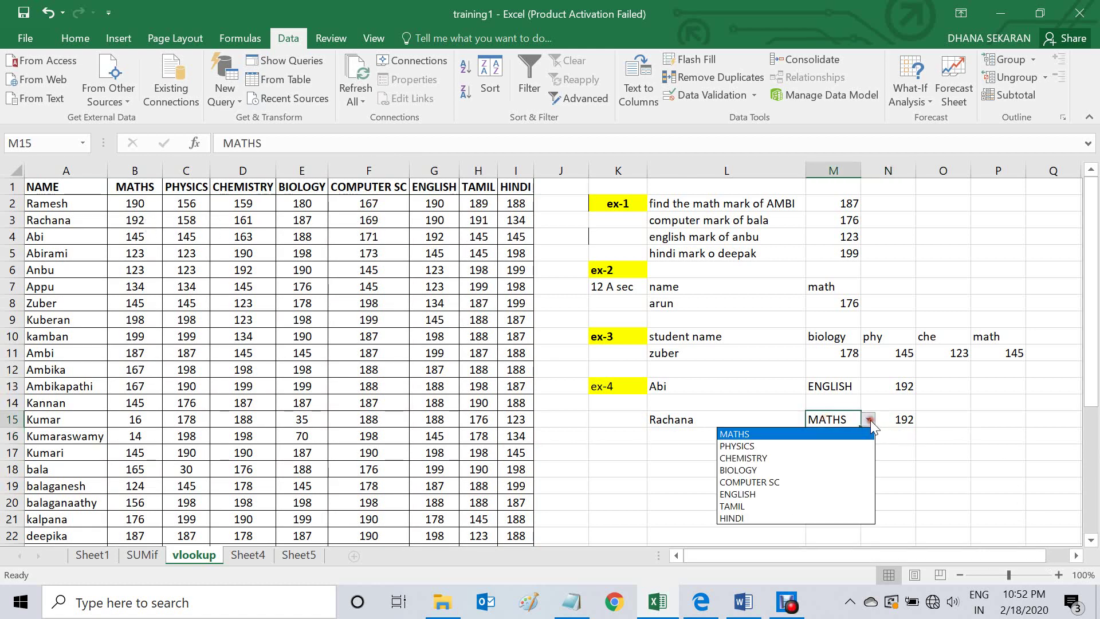
pyautogui.click(776, 518)
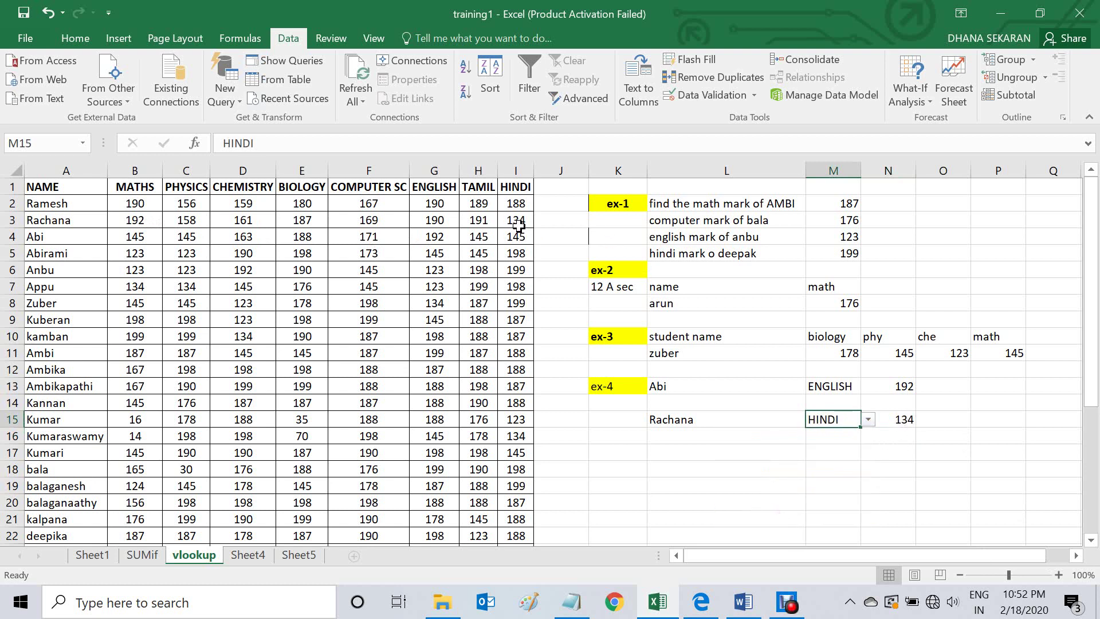
# Step: Switch the student in L15 to the one listed in A9 using its dropdown list
pyautogui.click(734, 425)
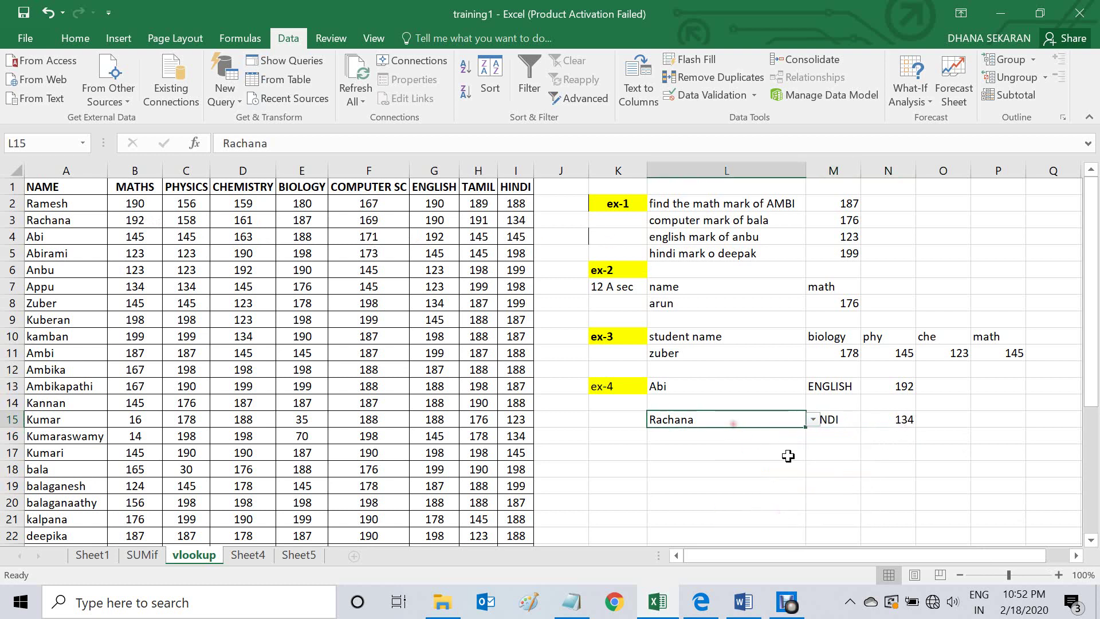
pyautogui.click(812, 421)
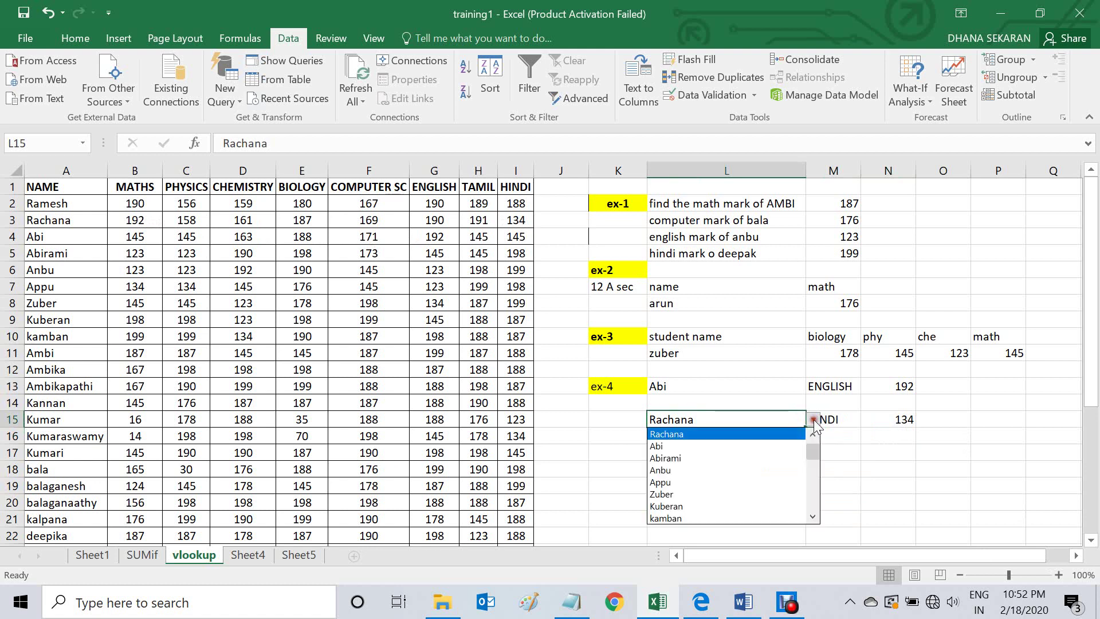
pyautogui.click(710, 507)
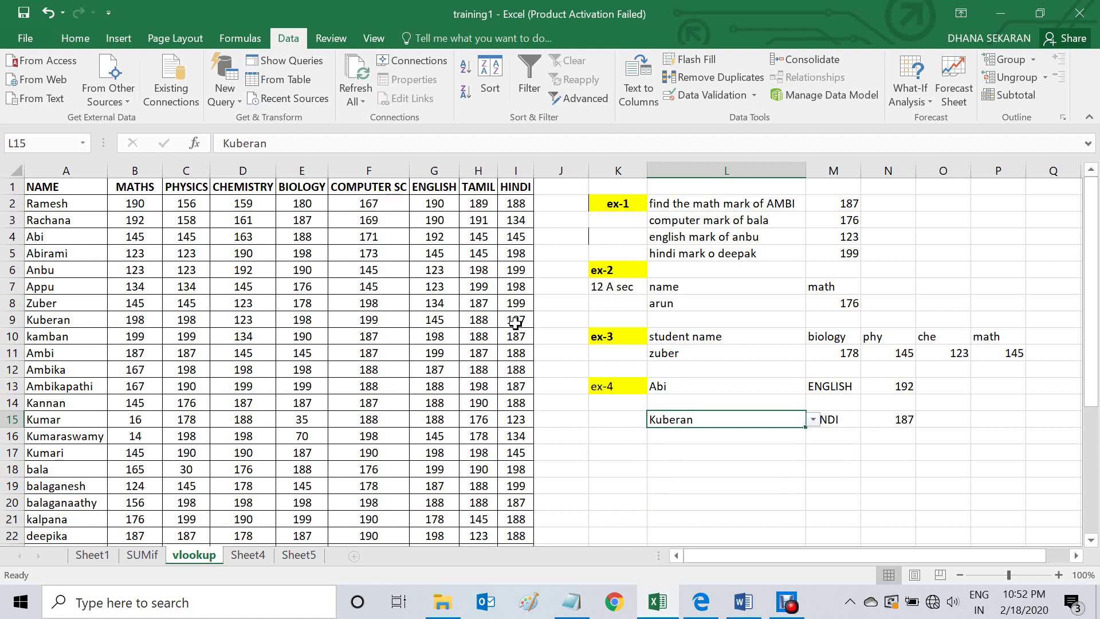
pyautogui.click(854, 486)
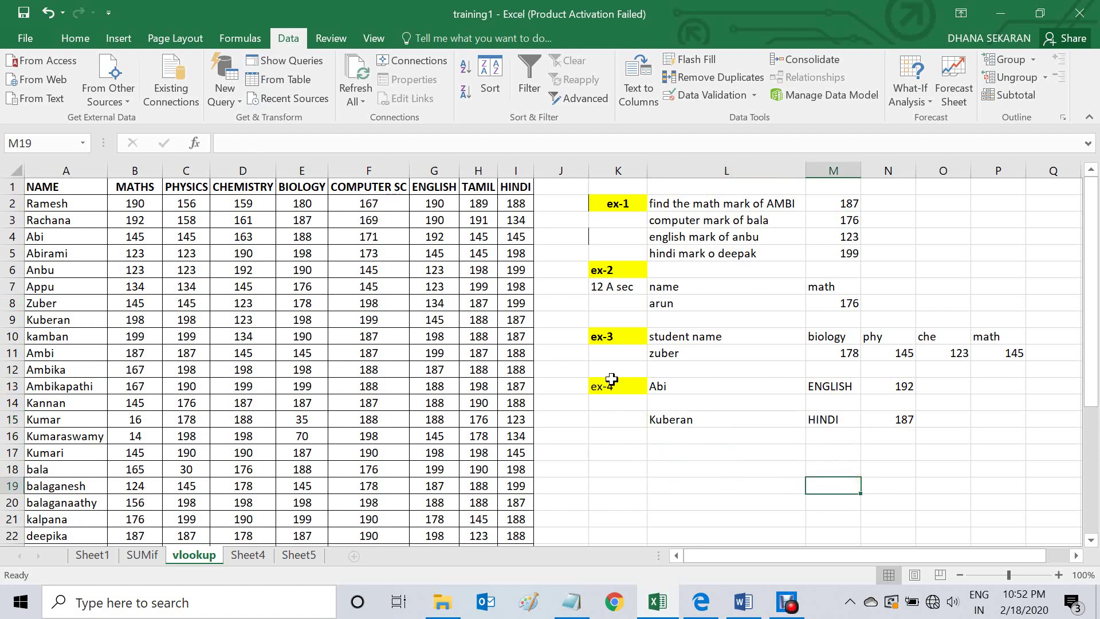